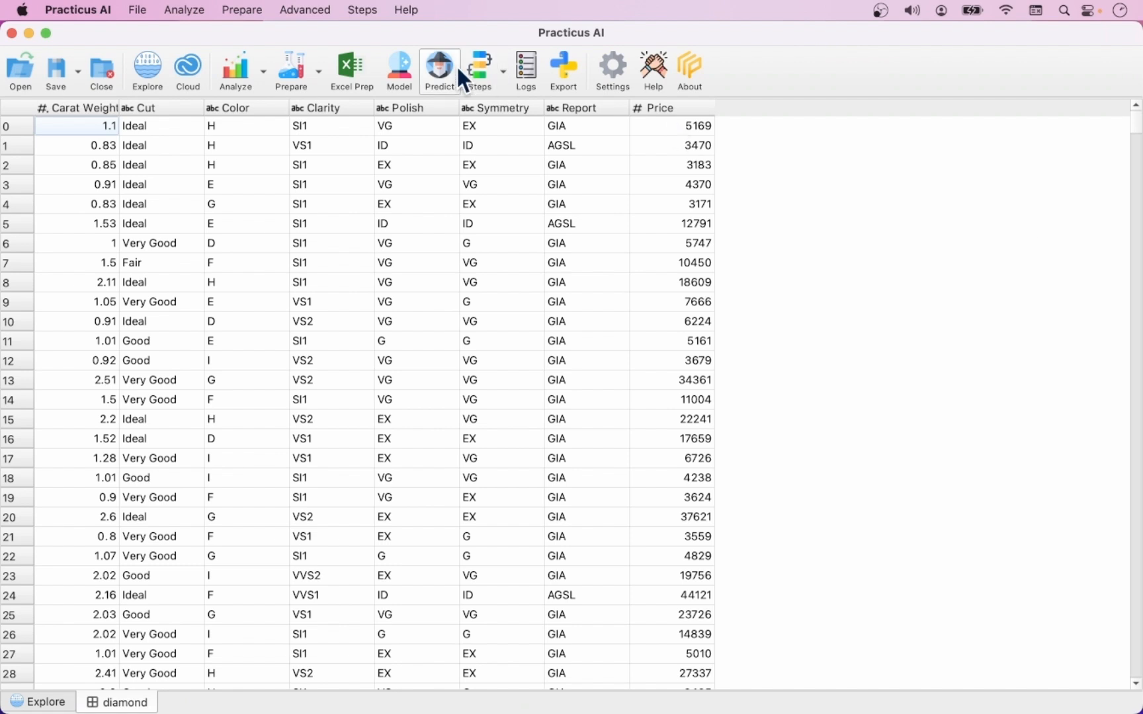
Step: Start building an AI/ML model named Diamond Price with Price as target column, showing advanced options and keeping Regression and the other defaults
left_click(408, 64)
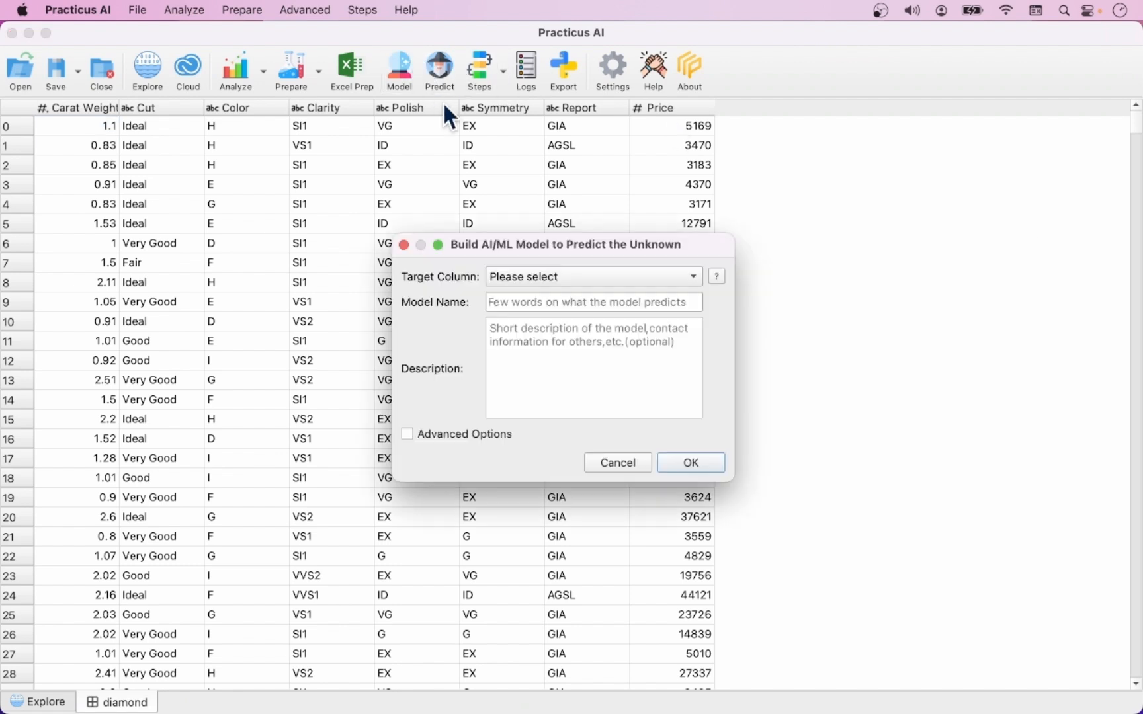
left_click(612, 275)
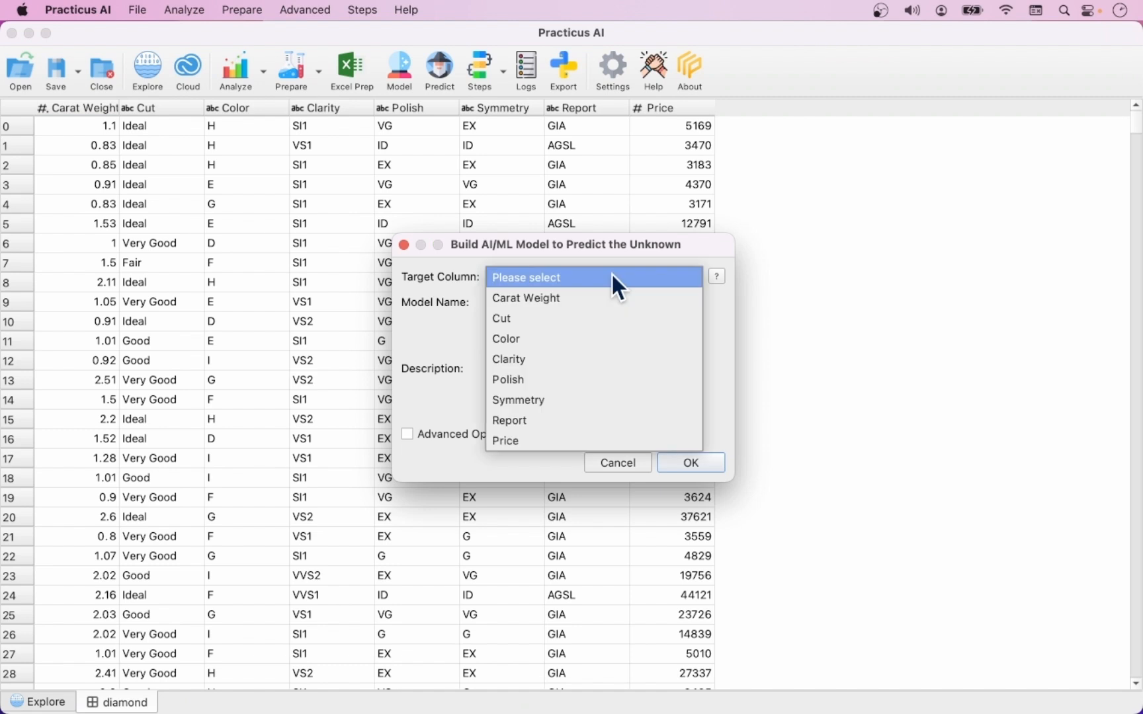
left_click(517, 443)
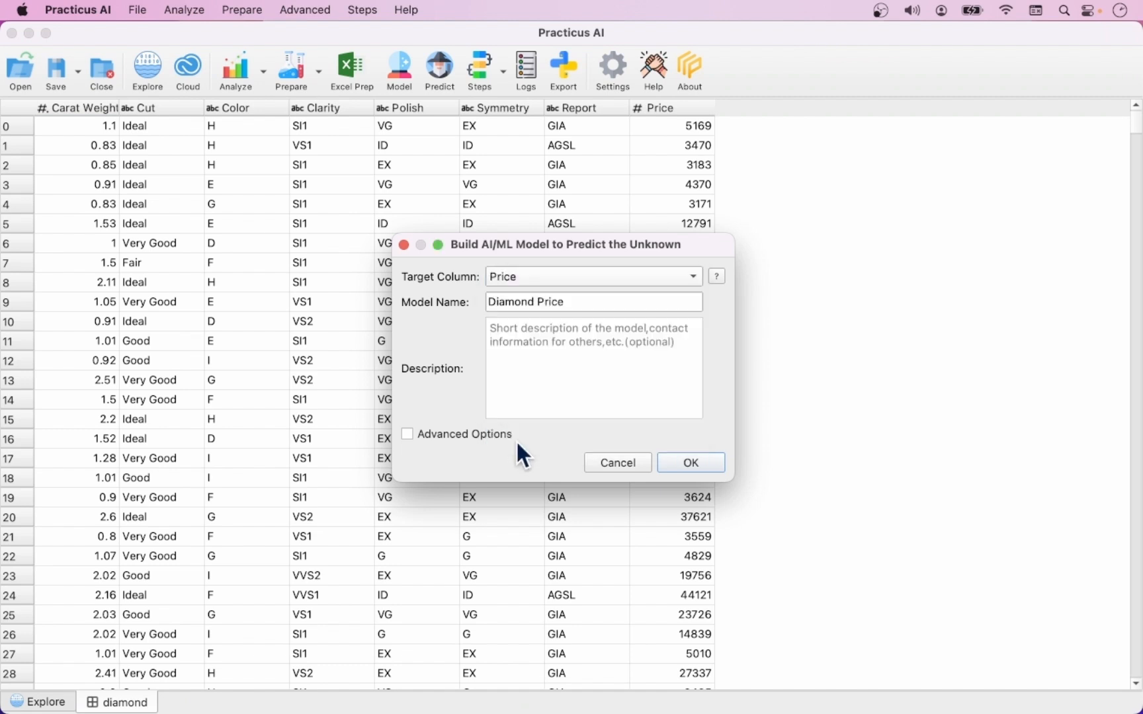
left_click(496, 437)
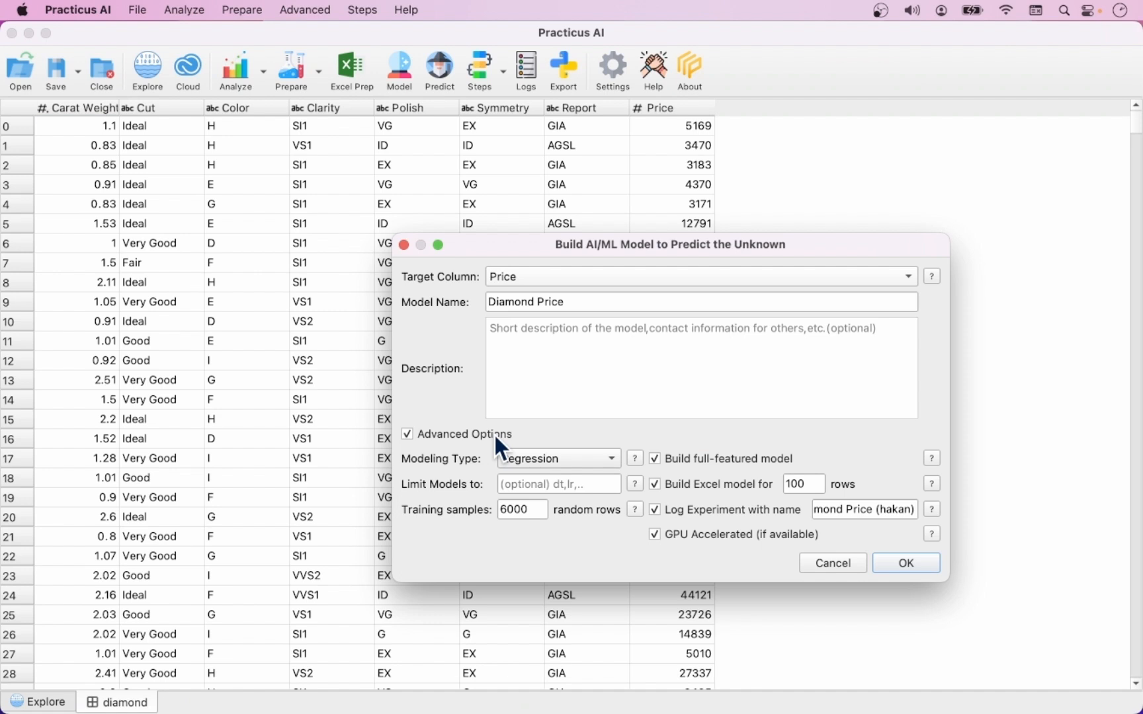
left_click(902, 566)
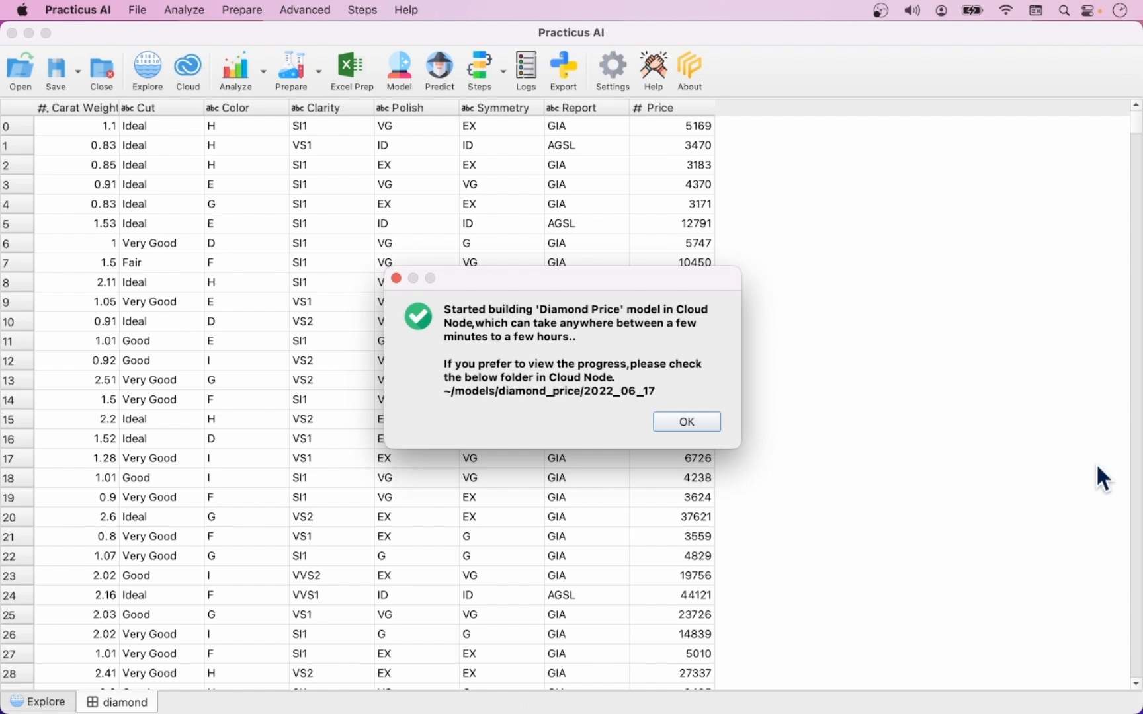
left_click(705, 423)
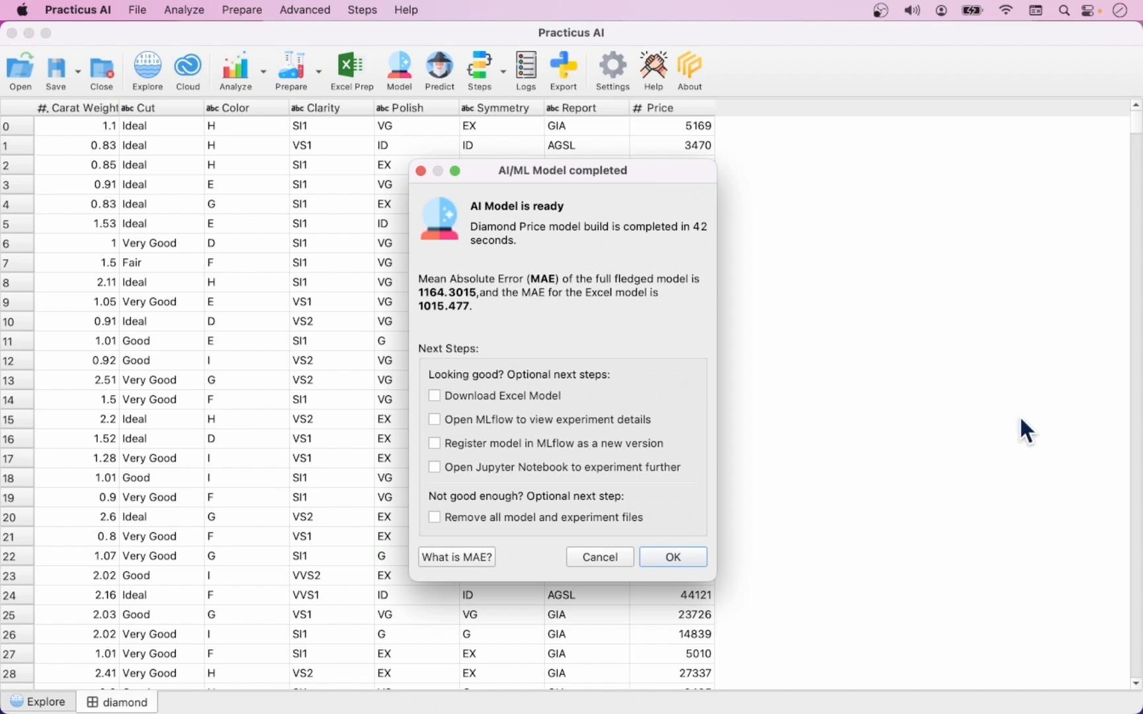
Step: Download the Excel model, register the model in MLflow, and open MLflow, the Jupyter notebook and the exported workbook in Excel
left_click(476, 395)
left_click(482, 429)
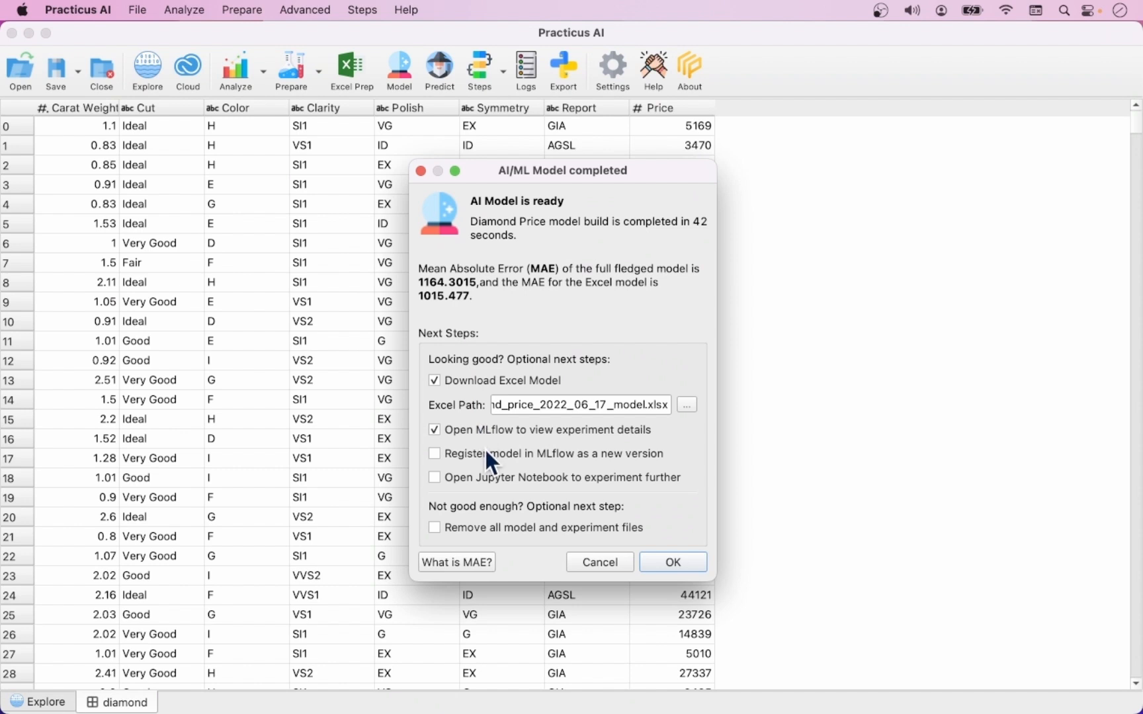
left_click(485, 454)
left_click(488, 477)
left_click(690, 562)
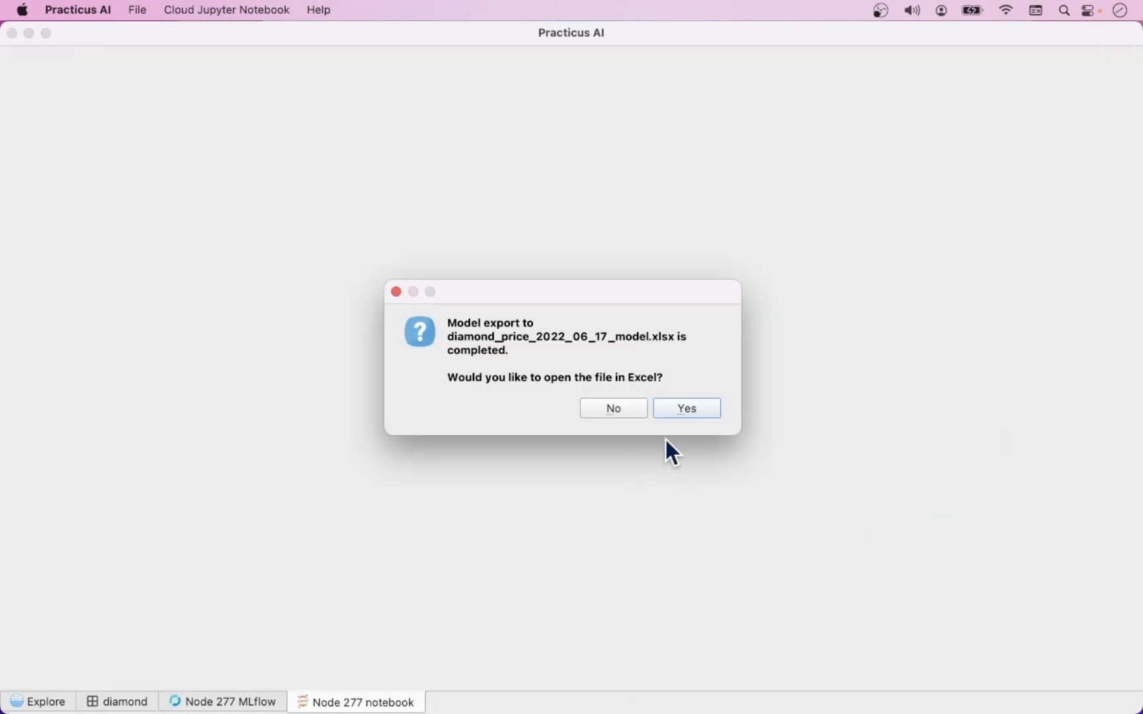
left_click(691, 407)
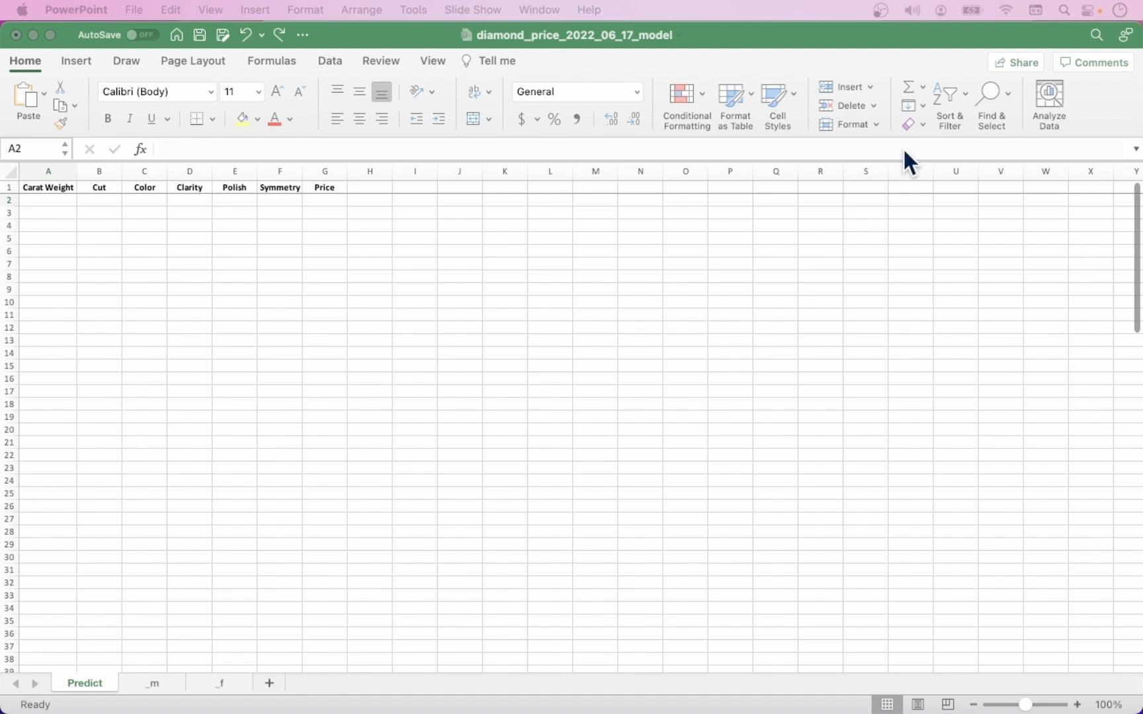
Step: Enter a carat weight of 1.1 and choose the Ideal cut in row 2 of the Predict sheet
left_click_drag(843, 35, 843, 158)
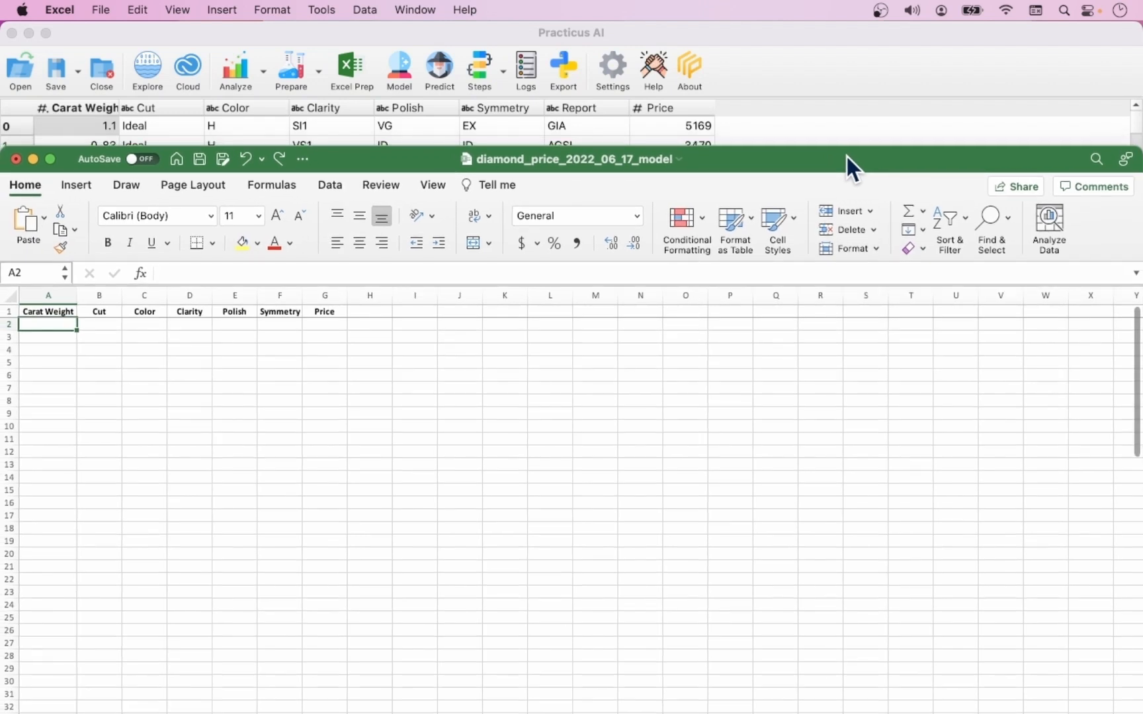
type("1.1")
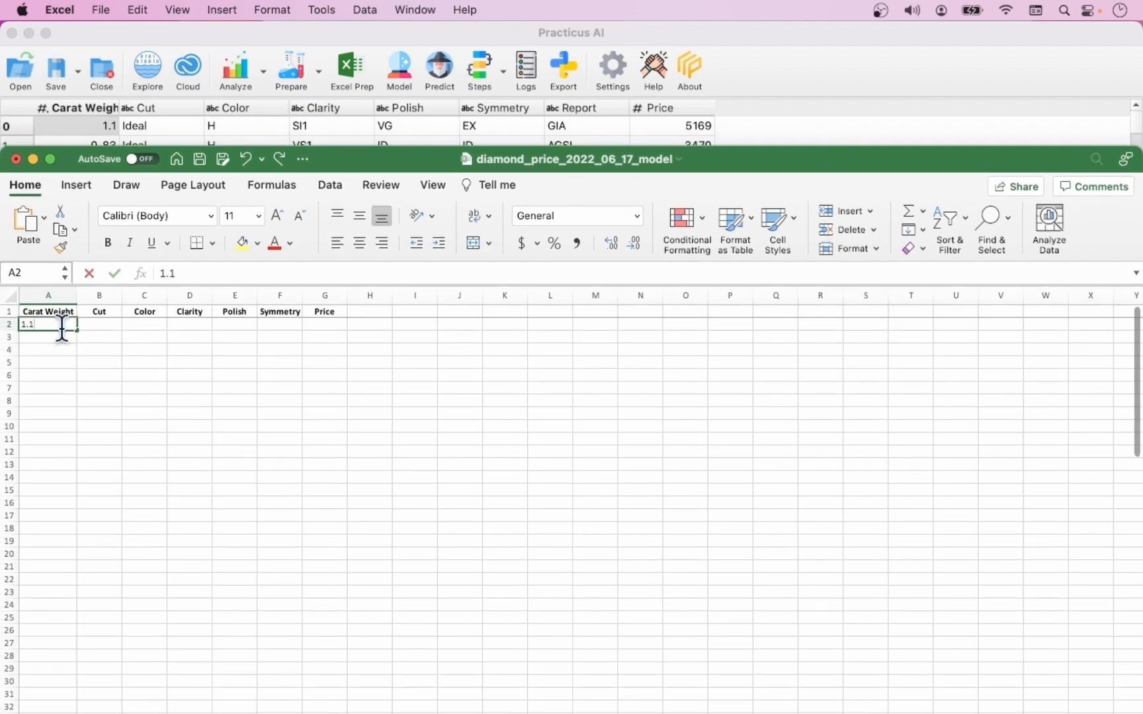
left_click(93, 324)
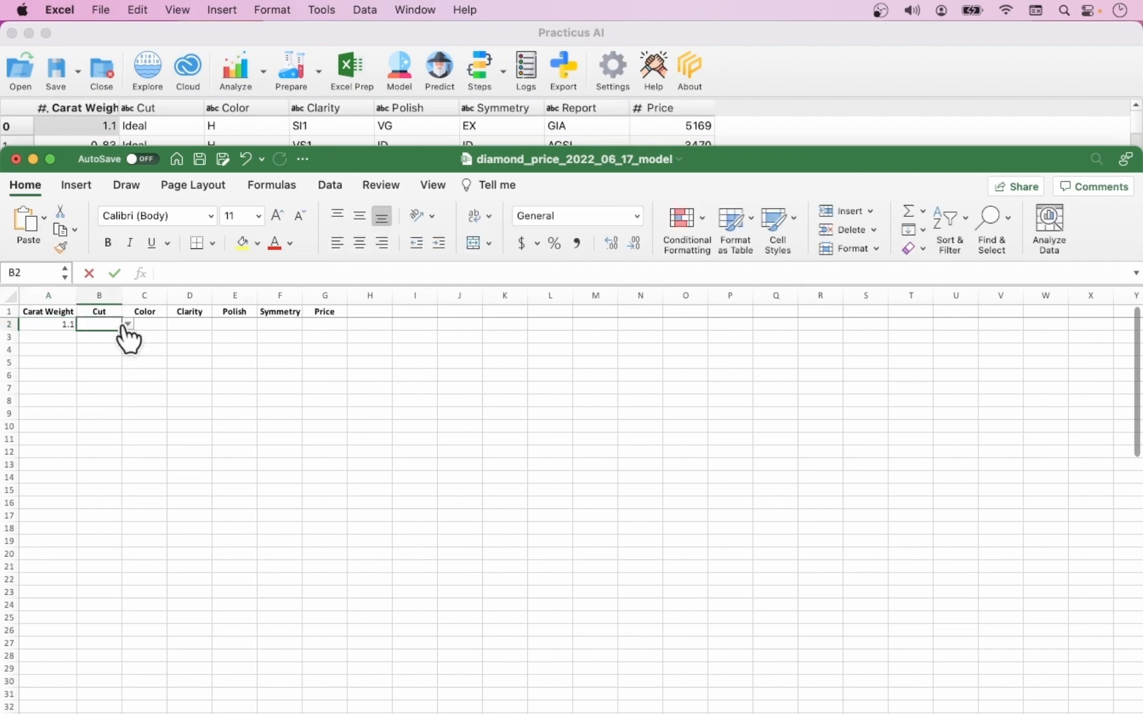
left_click(128, 325)
left_click(111, 372)
Step: Choose color H and clarity SI1 for the diamond in row 2
left_click(145, 324)
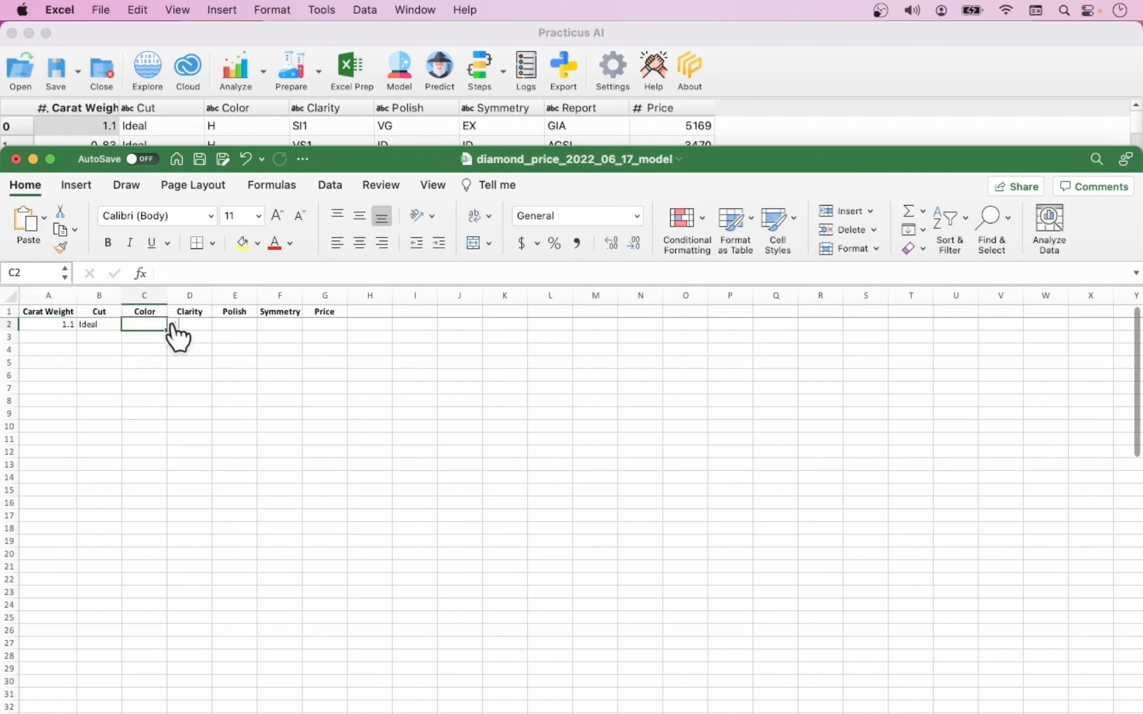
left_click(172, 324)
left_click(134, 404)
left_click(205, 324)
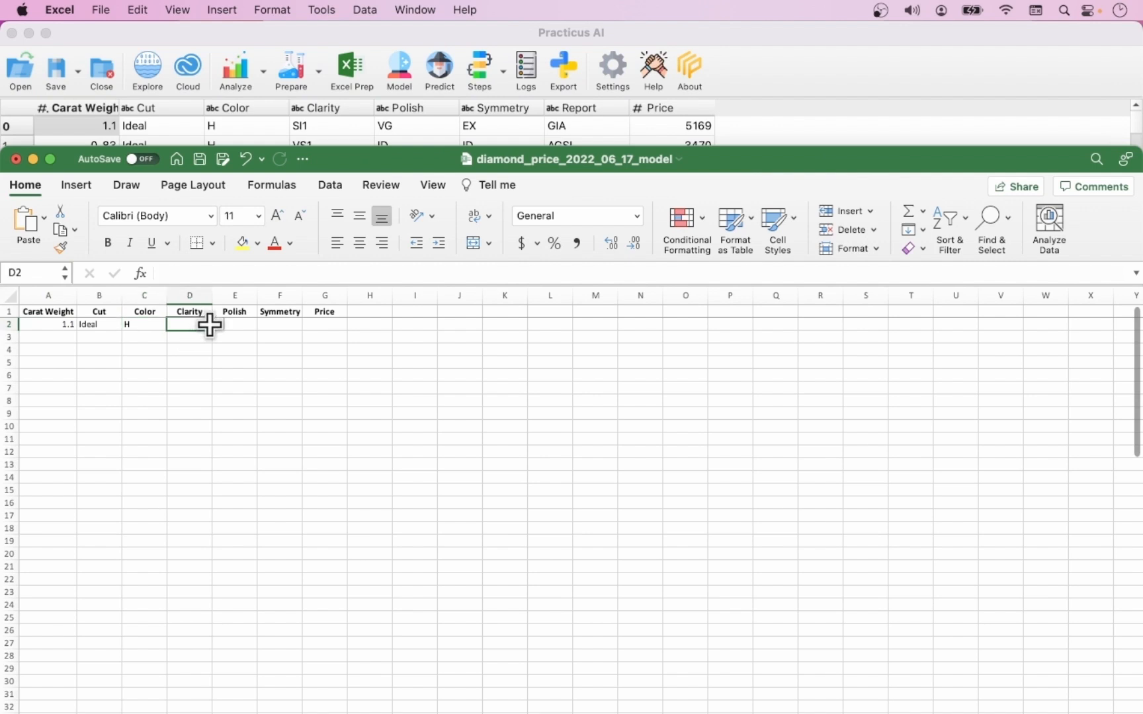
left_click(217, 324)
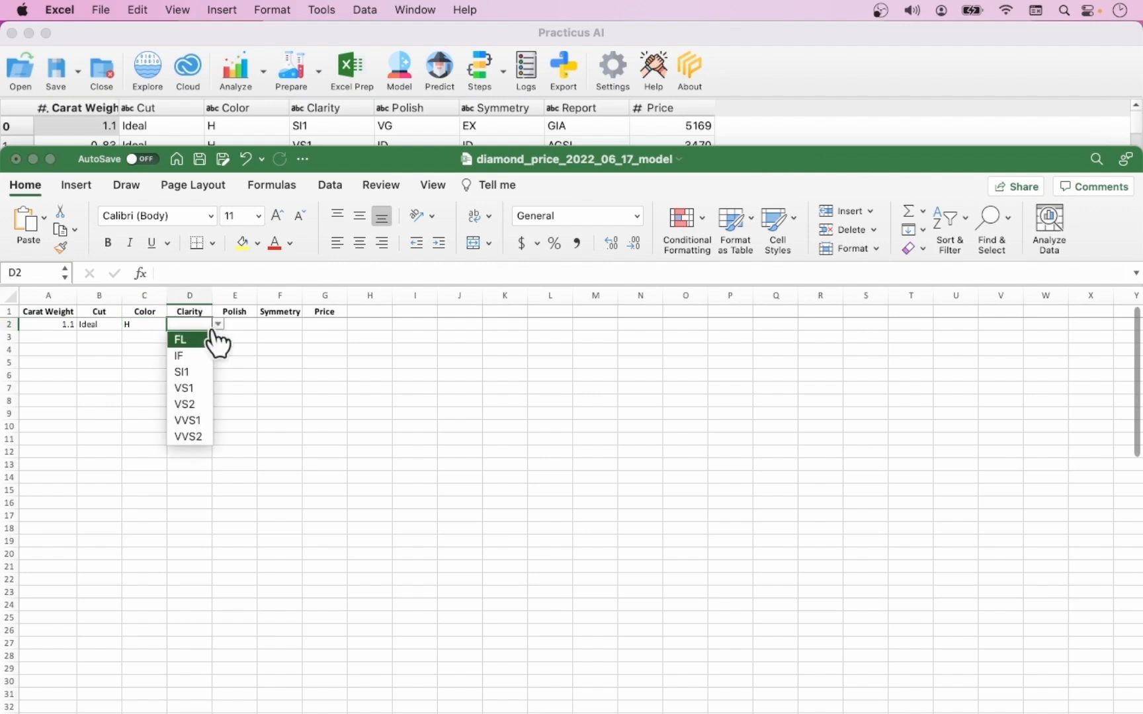
left_click(187, 373)
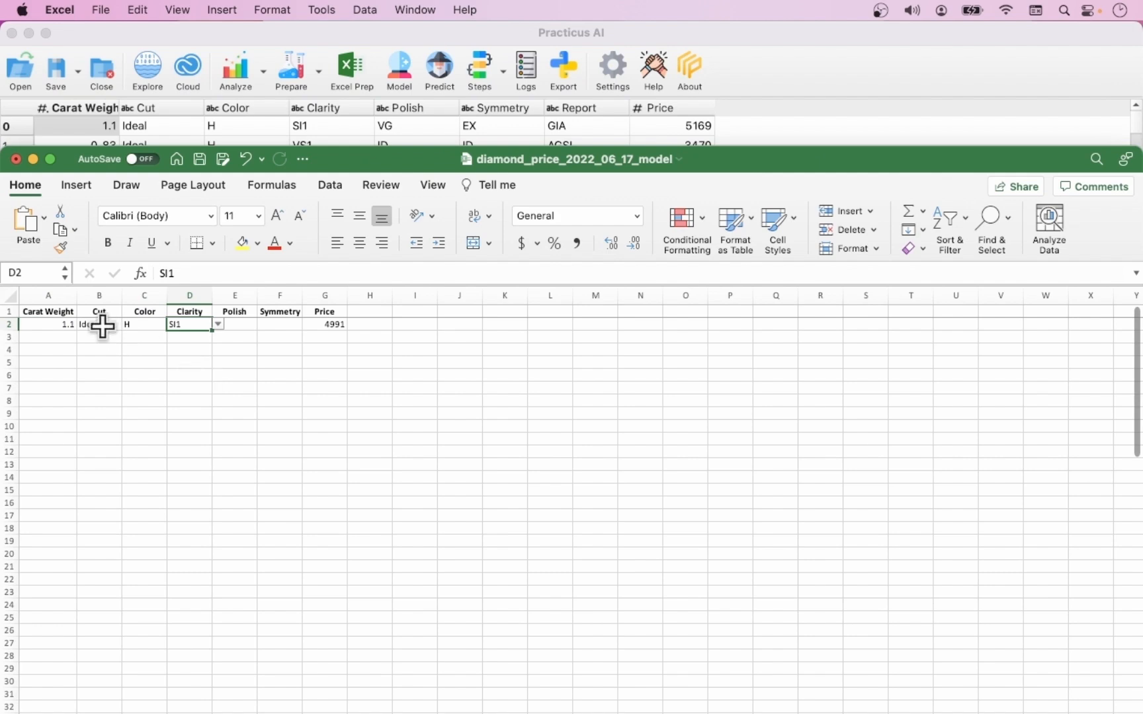
Step: Test the input validation in row 2 by setting the carat weight to 3 and the cut to abc
left_click(59, 326)
type("3")
left_click(71, 360)
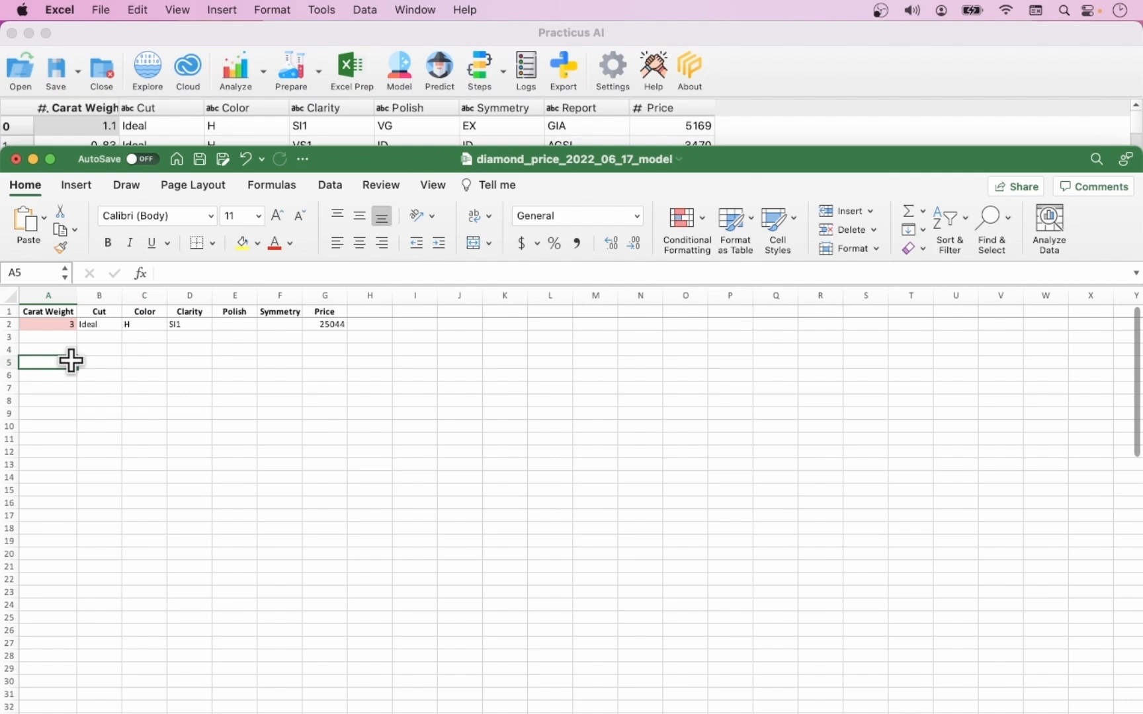
left_click(99, 324)
type("ab")
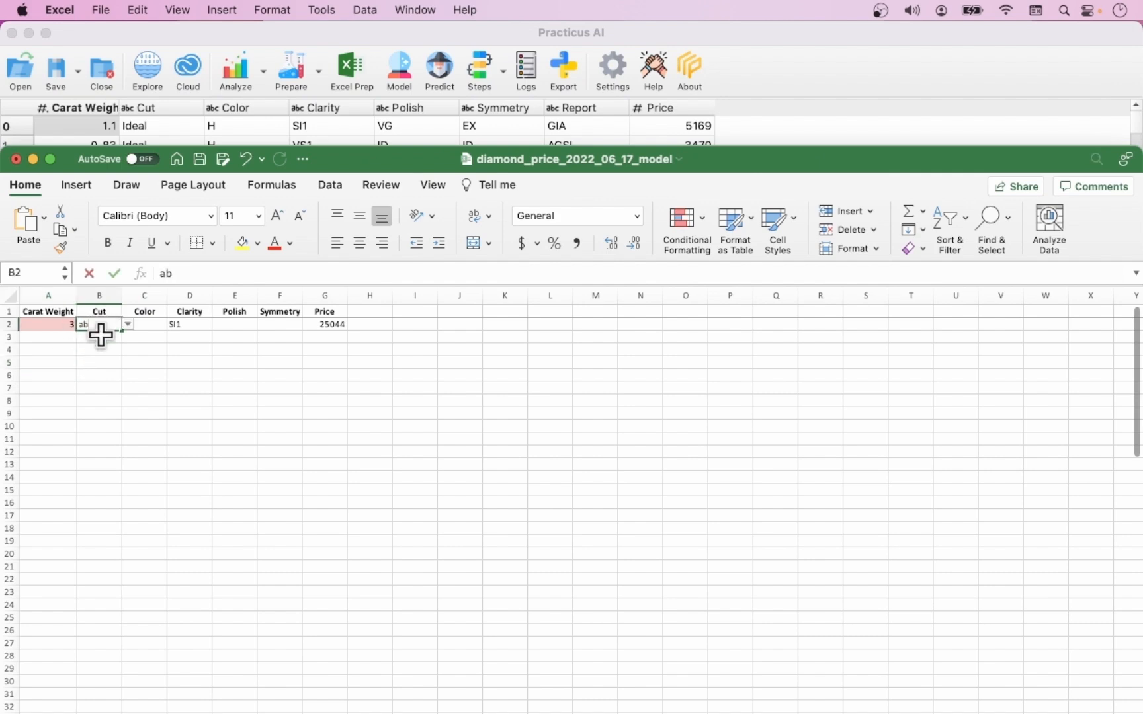
type("c")
left_click(113, 363)
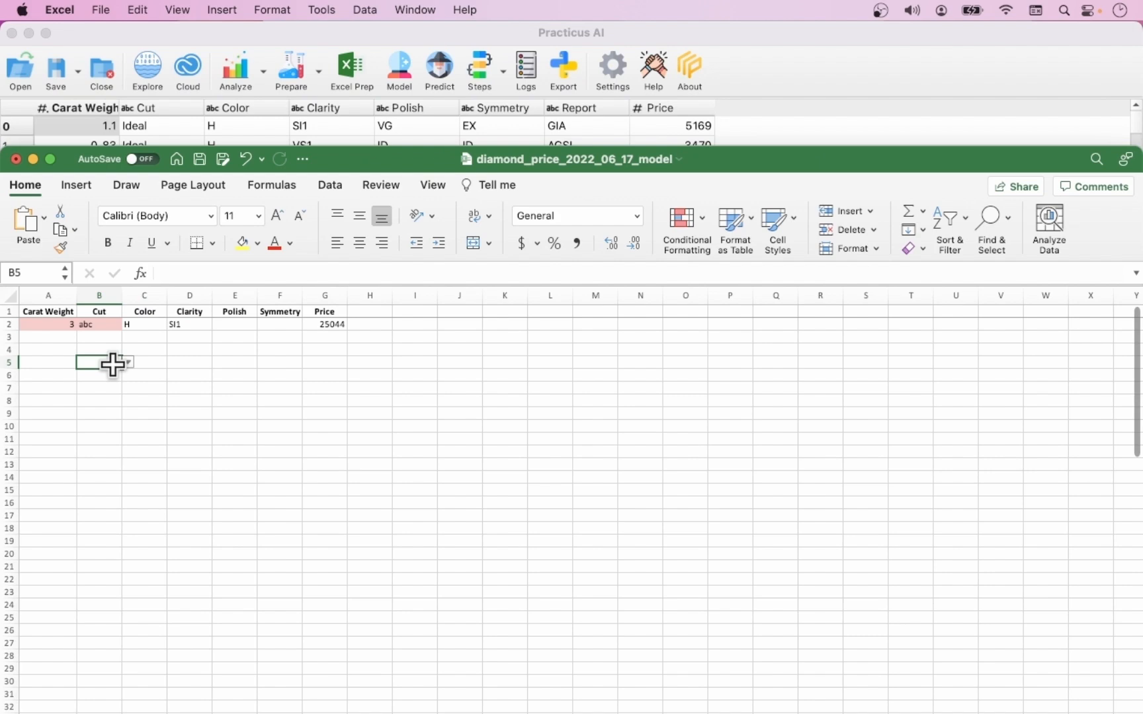
Step: Copy the Carat Weight through Symmetry columns from the Practicus AI diamond table and paste them over columns A to F of Excel's Predict sheet
left_click(273, 23)
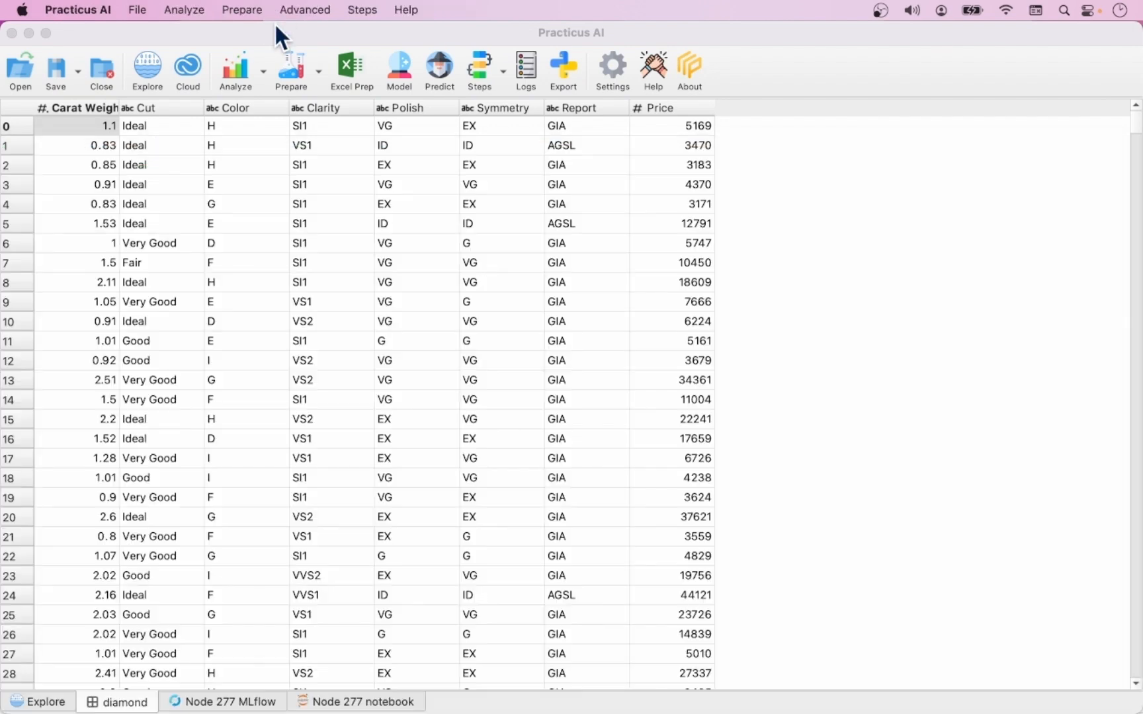
left_click_drag(74, 106, 503, 107)
key("super+c")
key("super+Tab")
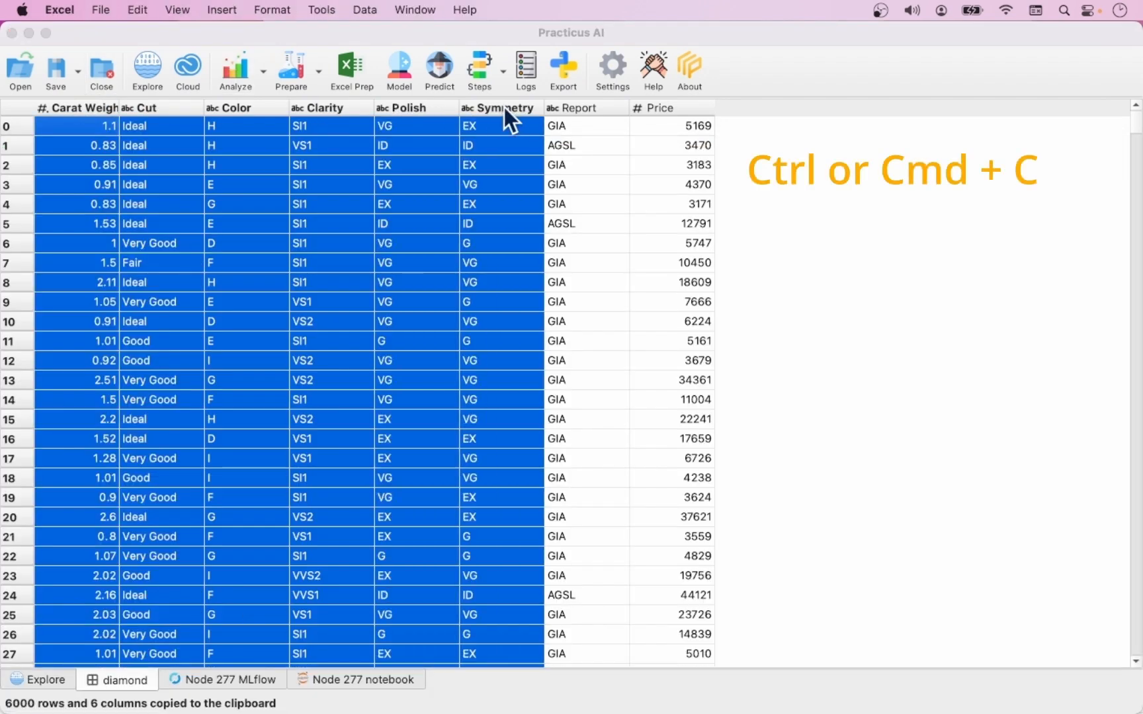
left_click_drag(55, 294, 288, 295)
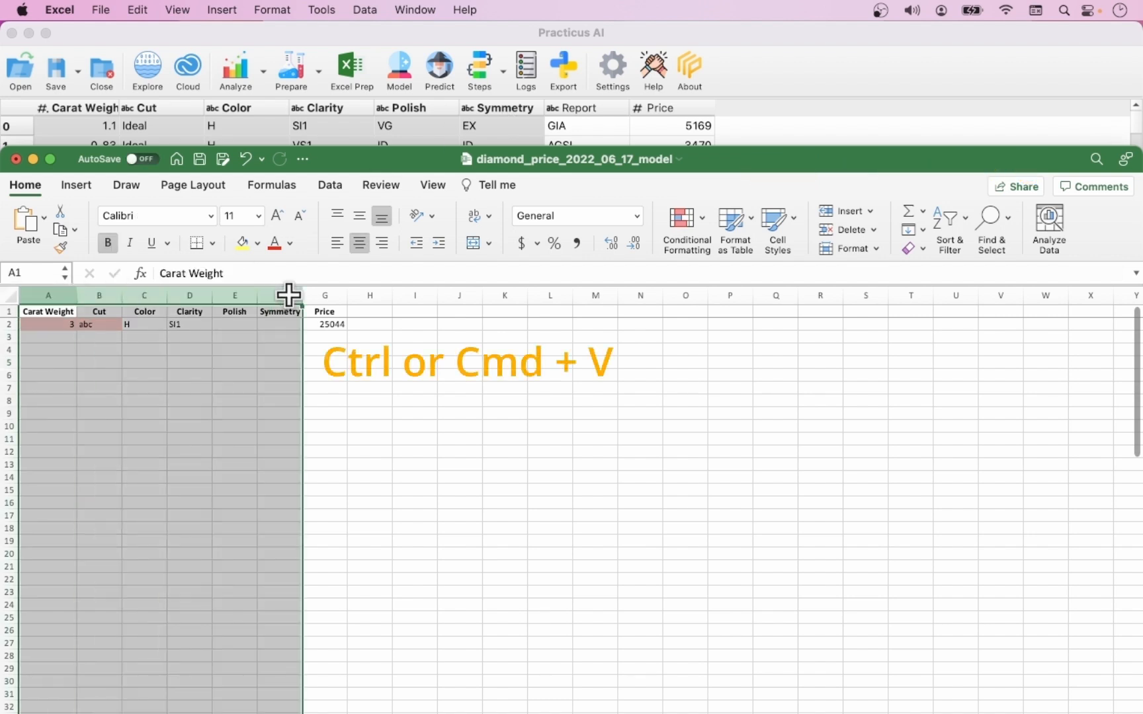
key("super+v")
left_click(626, 323)
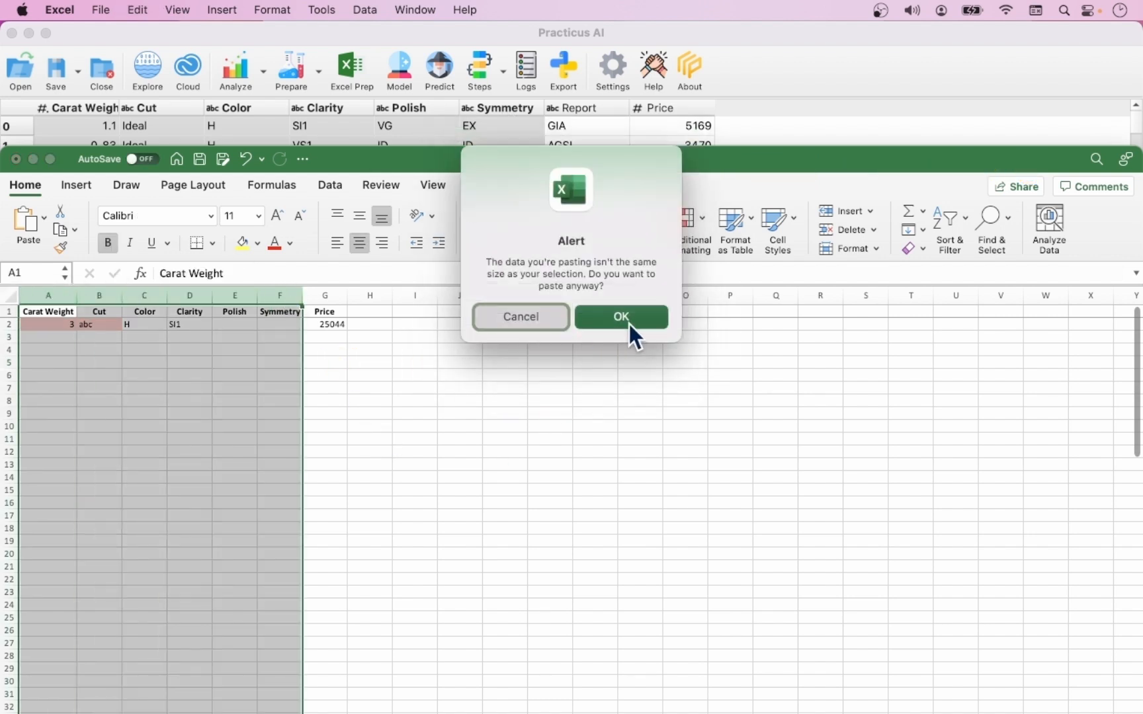
left_click(361, 388)
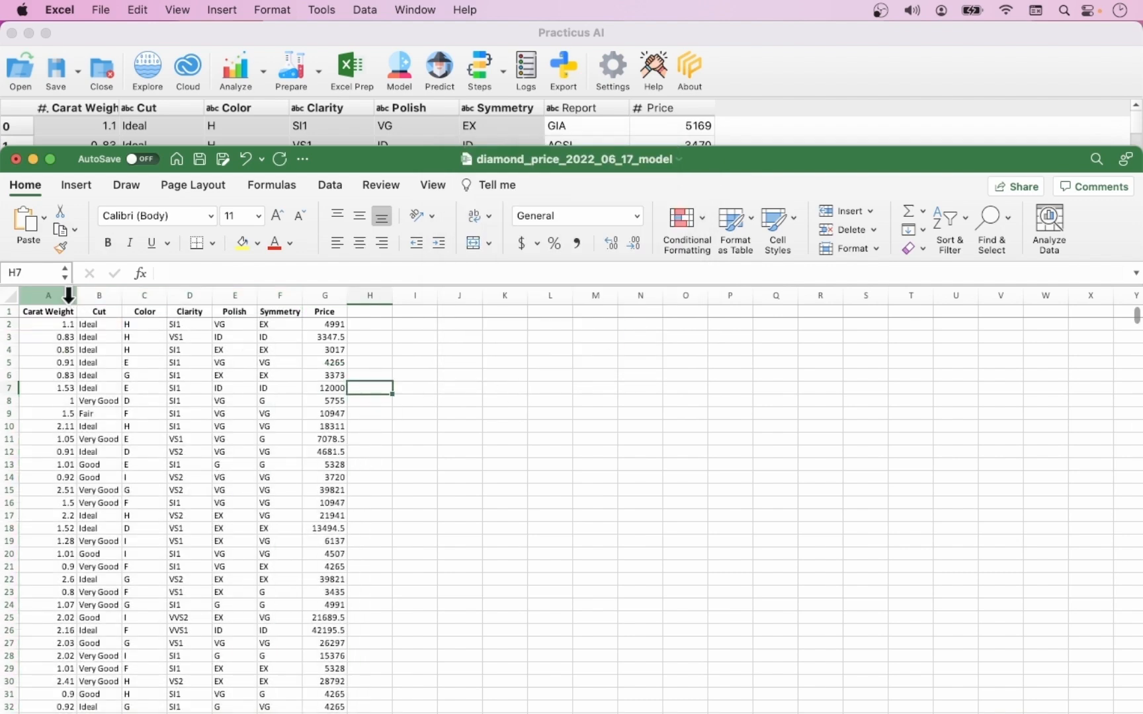
Step: Copy columns A to G of the Predict sheet, including Price, and paste them into Practicus AI as a new sheet
left_click_drag(69, 294, 319, 291)
key("super+c")
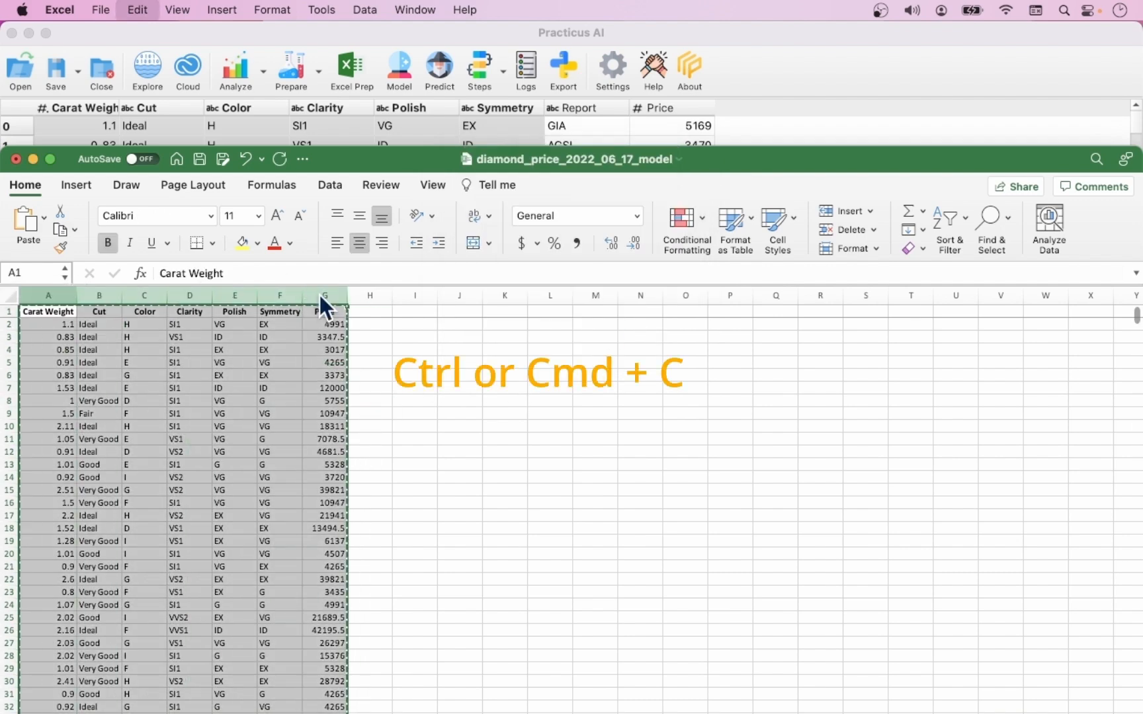
left_click(489, 32)
left_click(379, 223)
key("super+v")
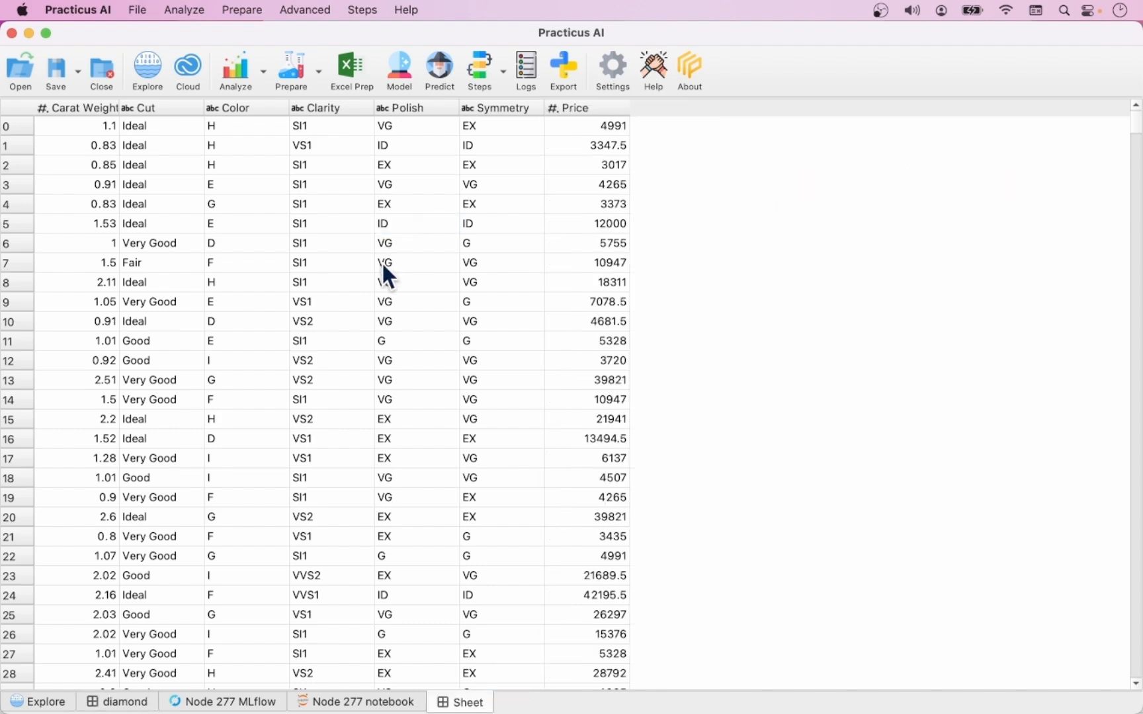
Step: Return to the Excel workbook and examine the model formulas on the _m sheet and the feature values on the _f sheet
mouse_move(2, 5)
left_click(125, 370)
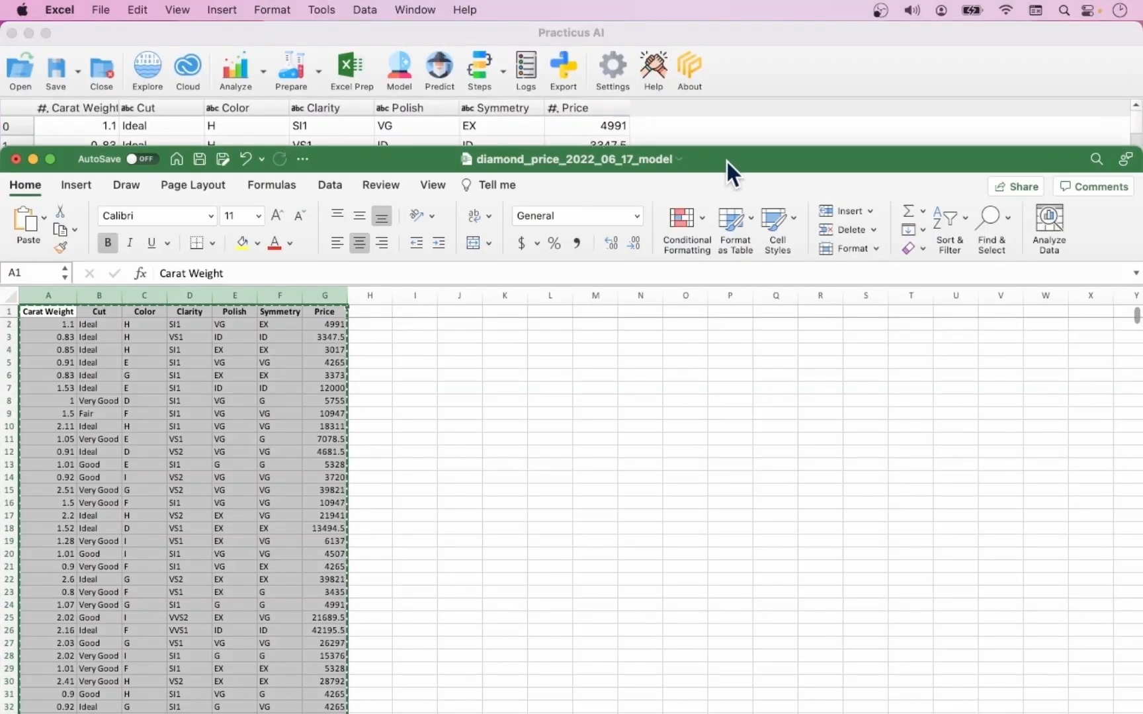
left_click_drag(726, 161, 717, 41)
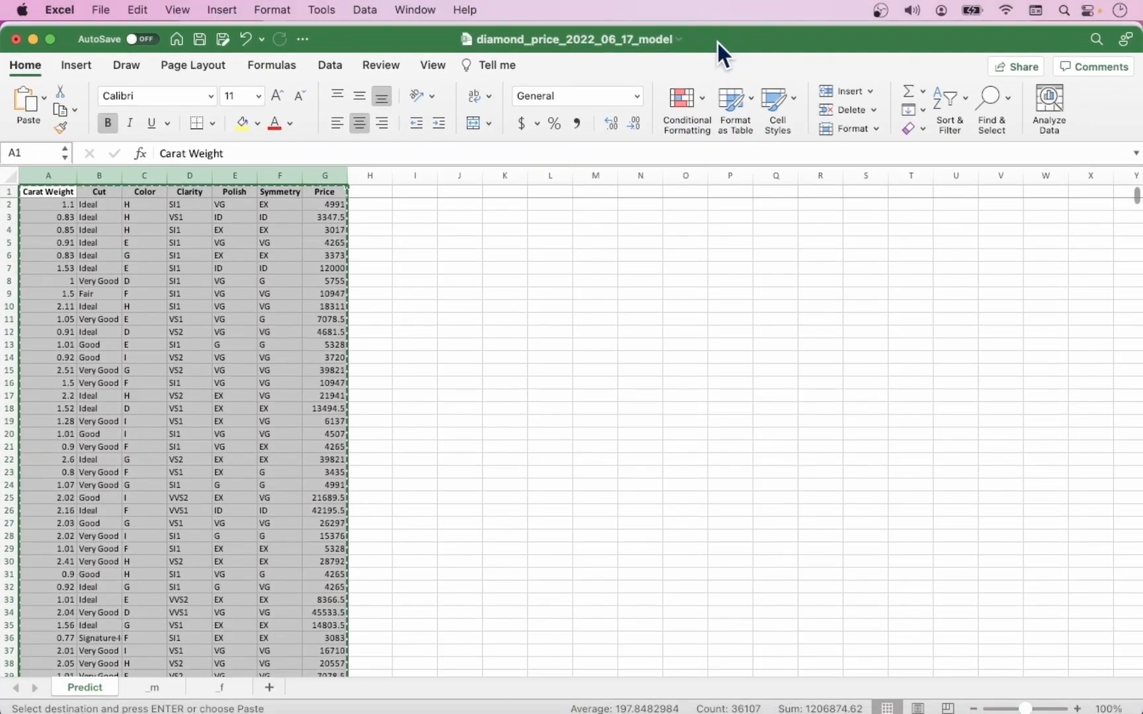
left_click(168, 691)
left_click_drag(103, 670, 145, 668)
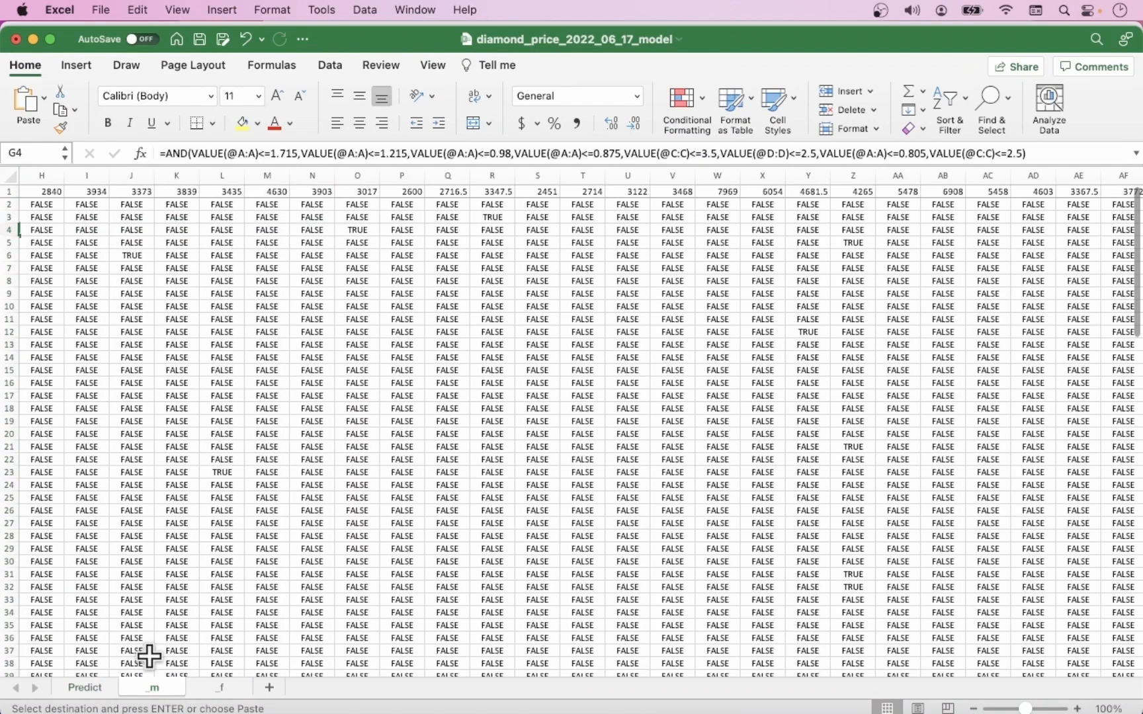
left_click(230, 691)
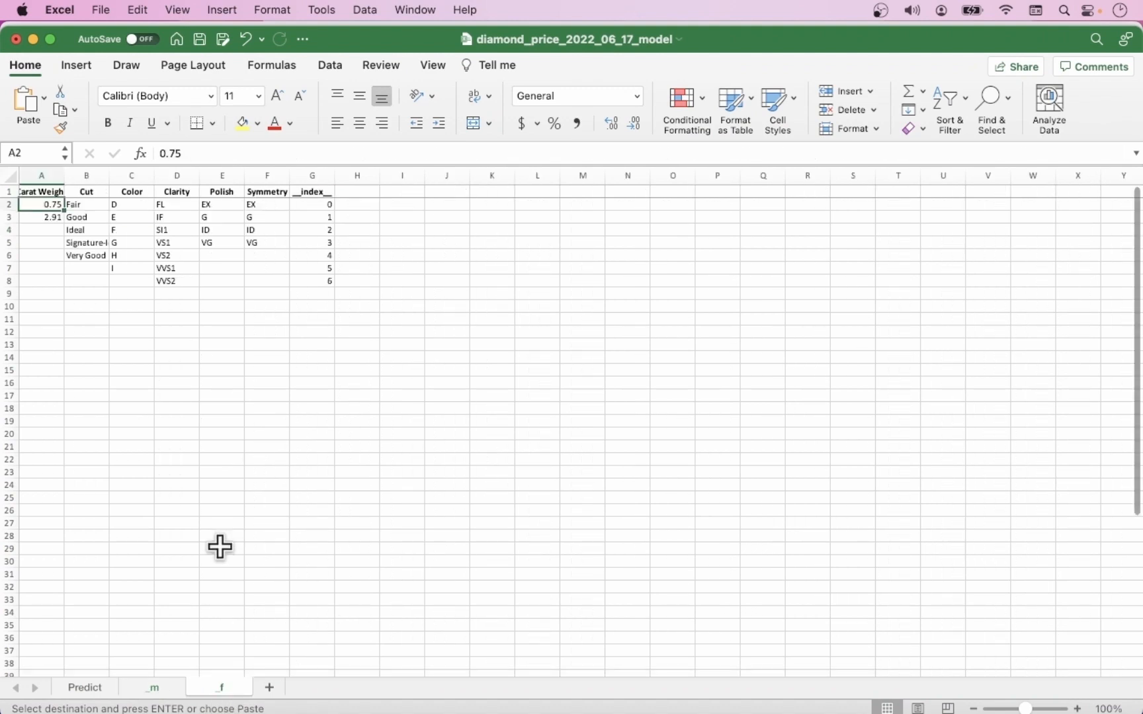
left_click(51, 216)
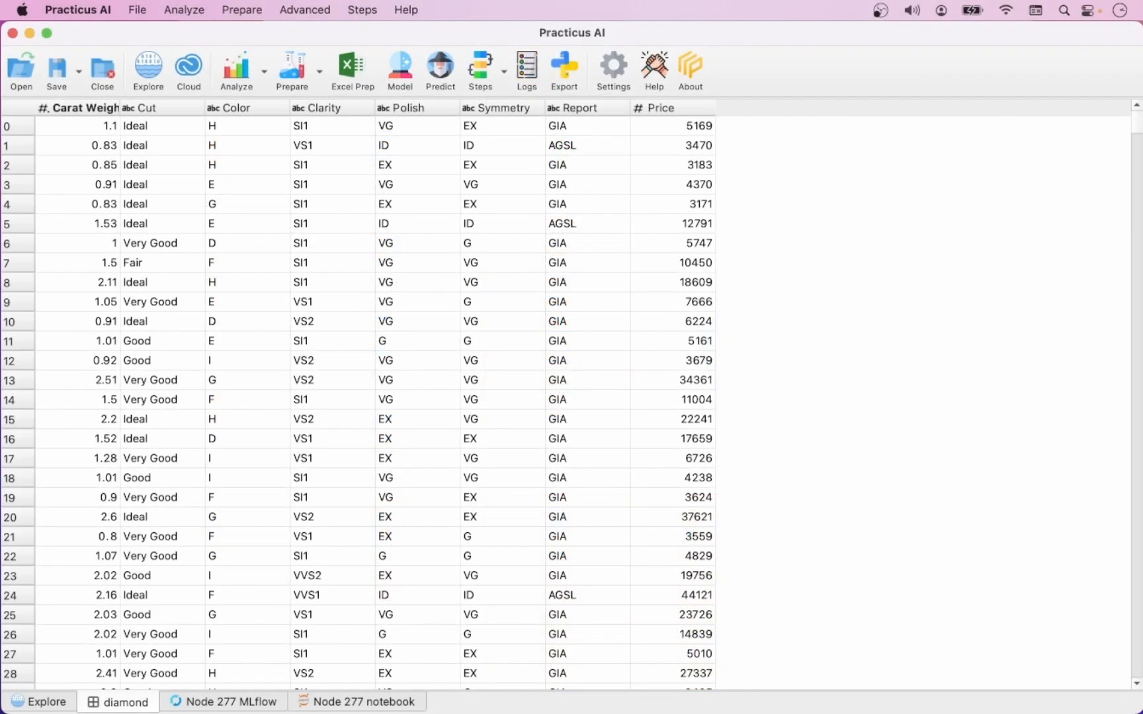
Step: Start a prediction on the diamond table from Cloud Node (MLflow), search registered models for diamond, and choose version 1 of Diamond Price
left_click(444, 76)
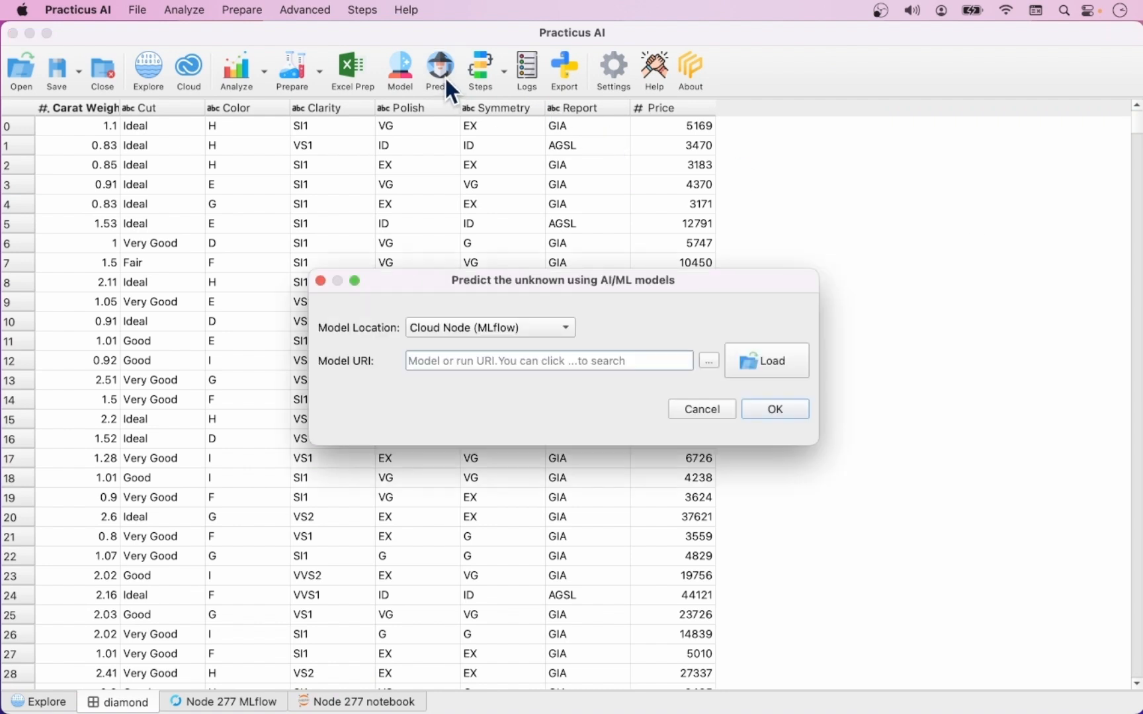
left_click(567, 327)
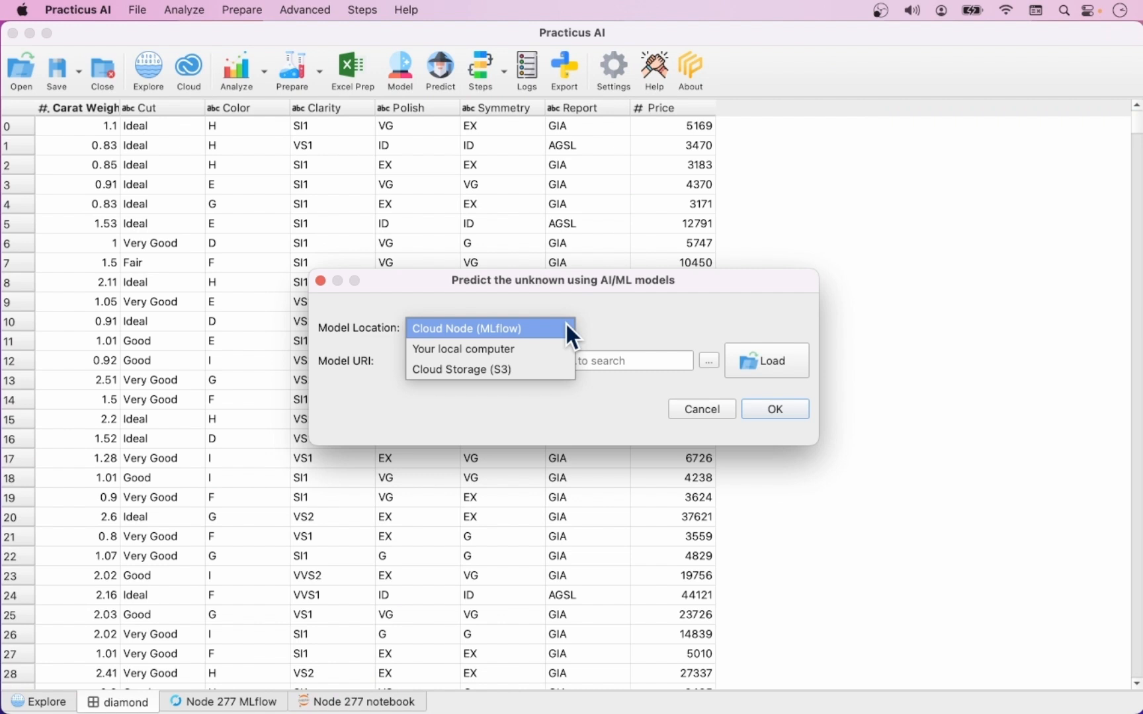
left_click(563, 324)
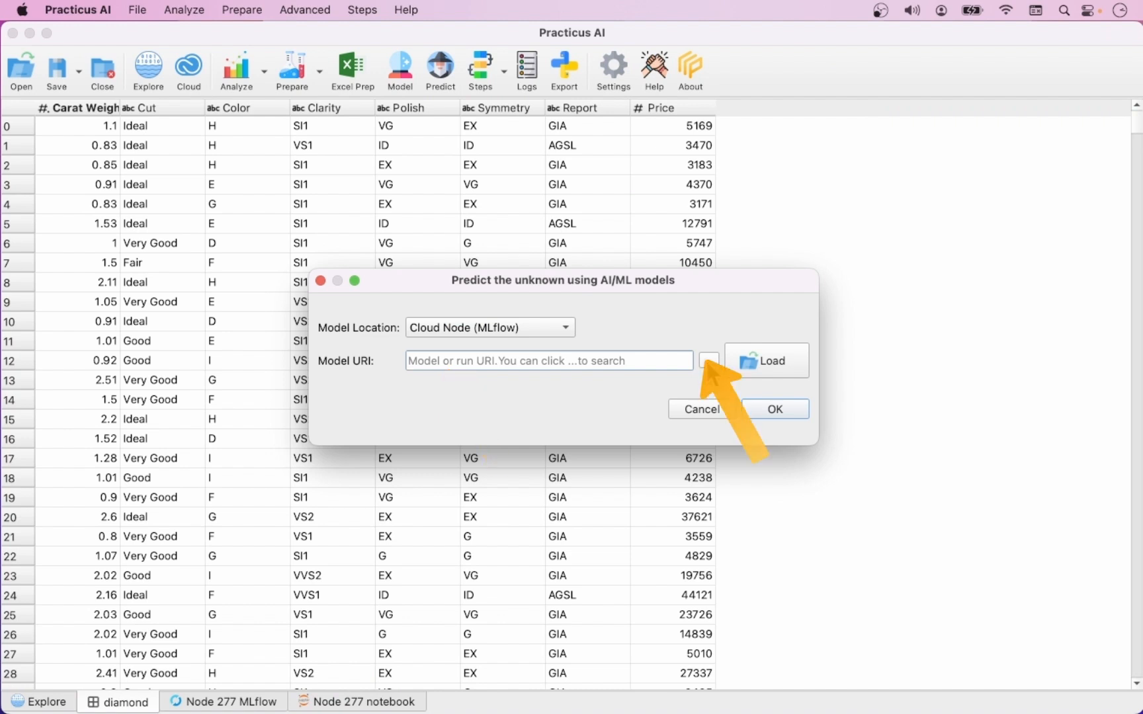
left_click(706, 360)
type("diamond")
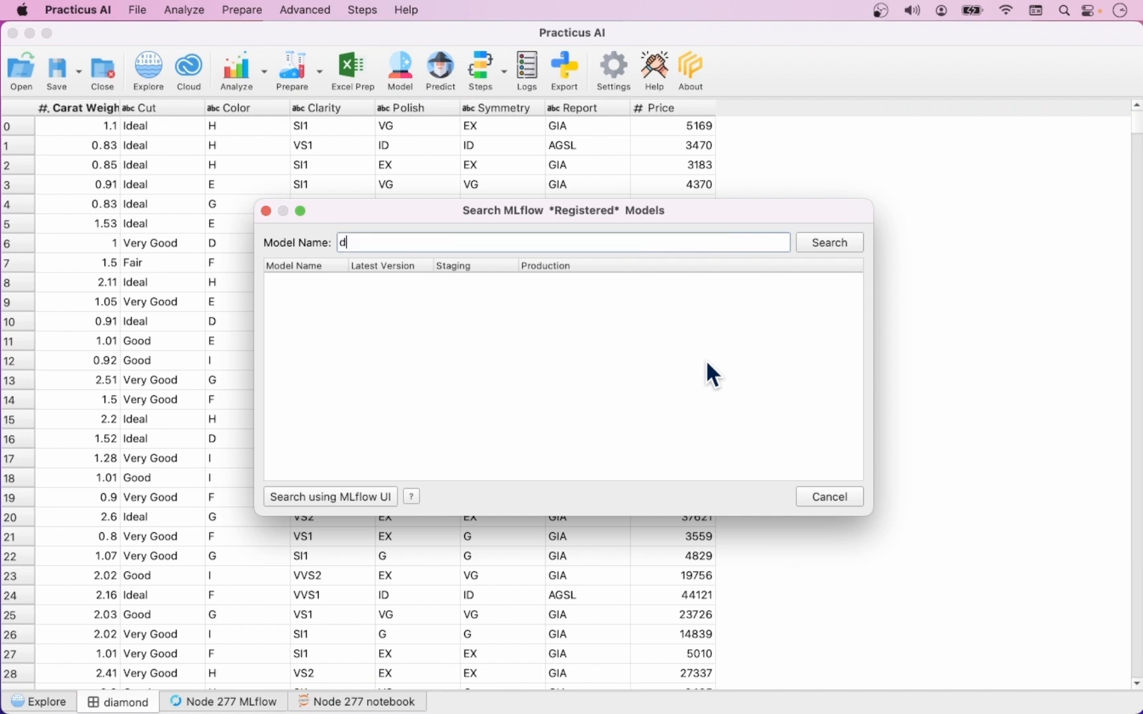
key("Return")
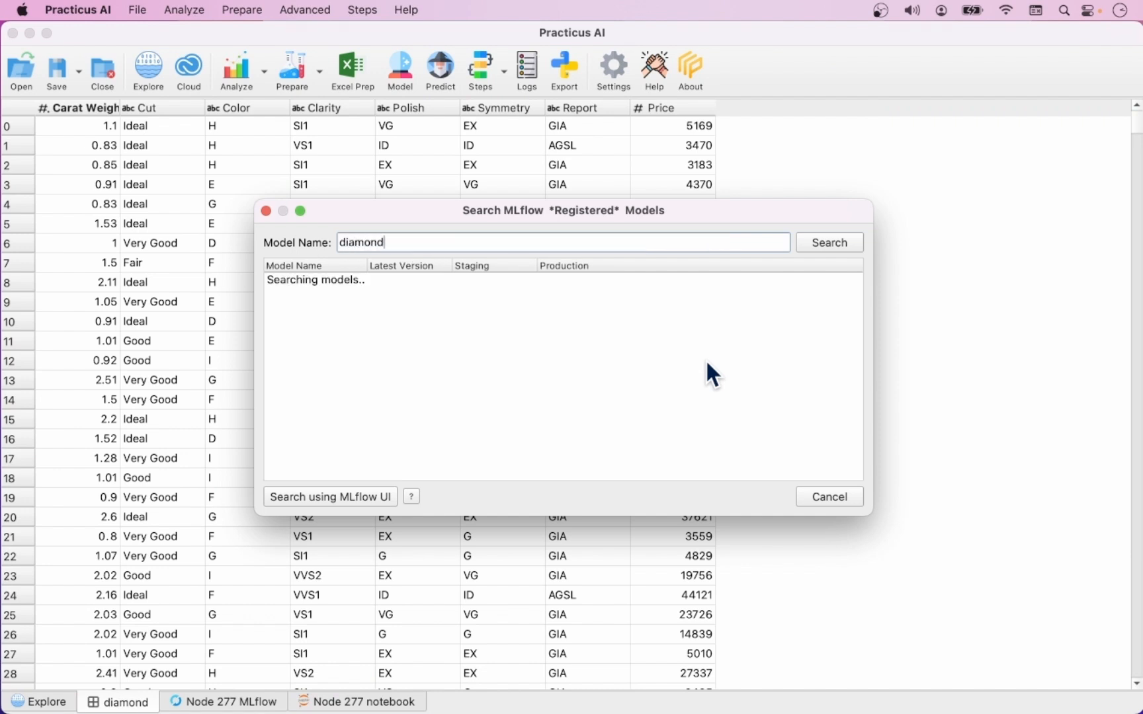
left_click(289, 281)
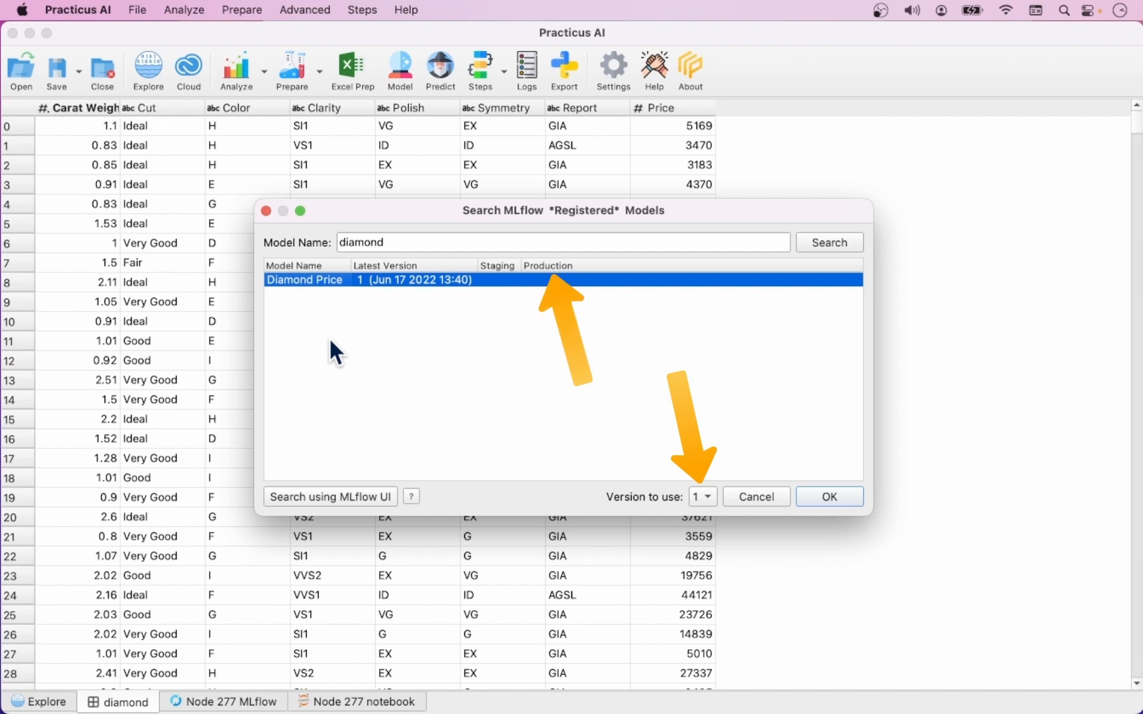
left_click(812, 497)
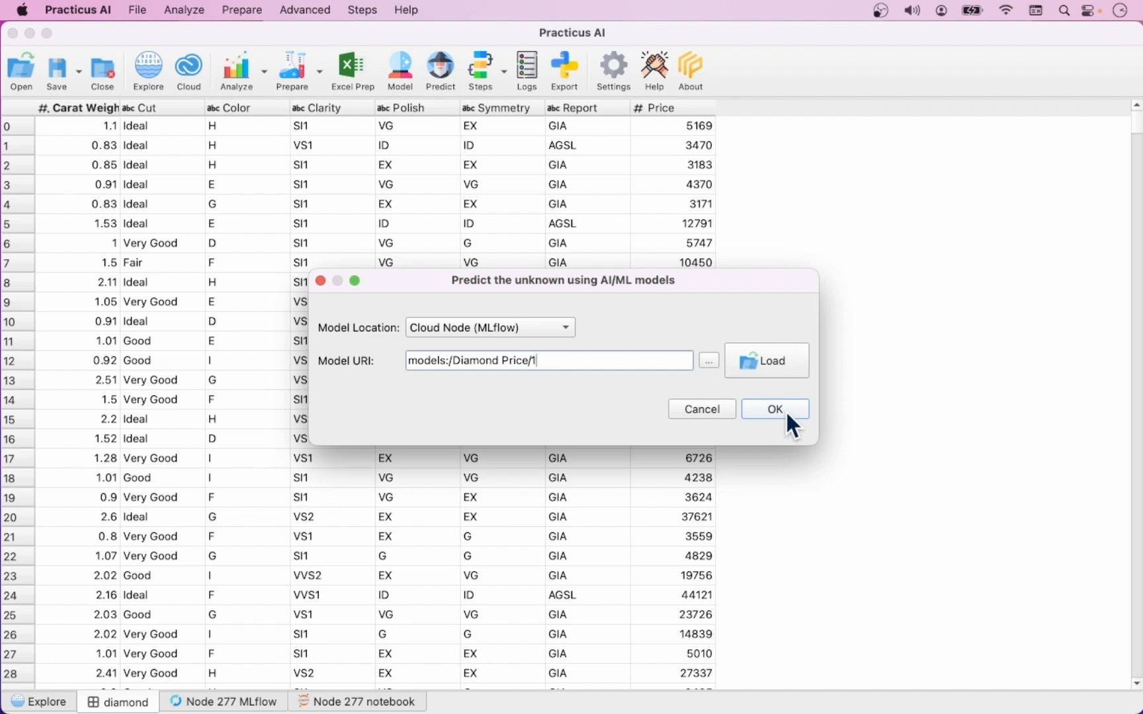
Step: Load the Diamond Price model, name the predicted column Price predicted, and run the prediction with the matched feature columns
left_click(773, 360)
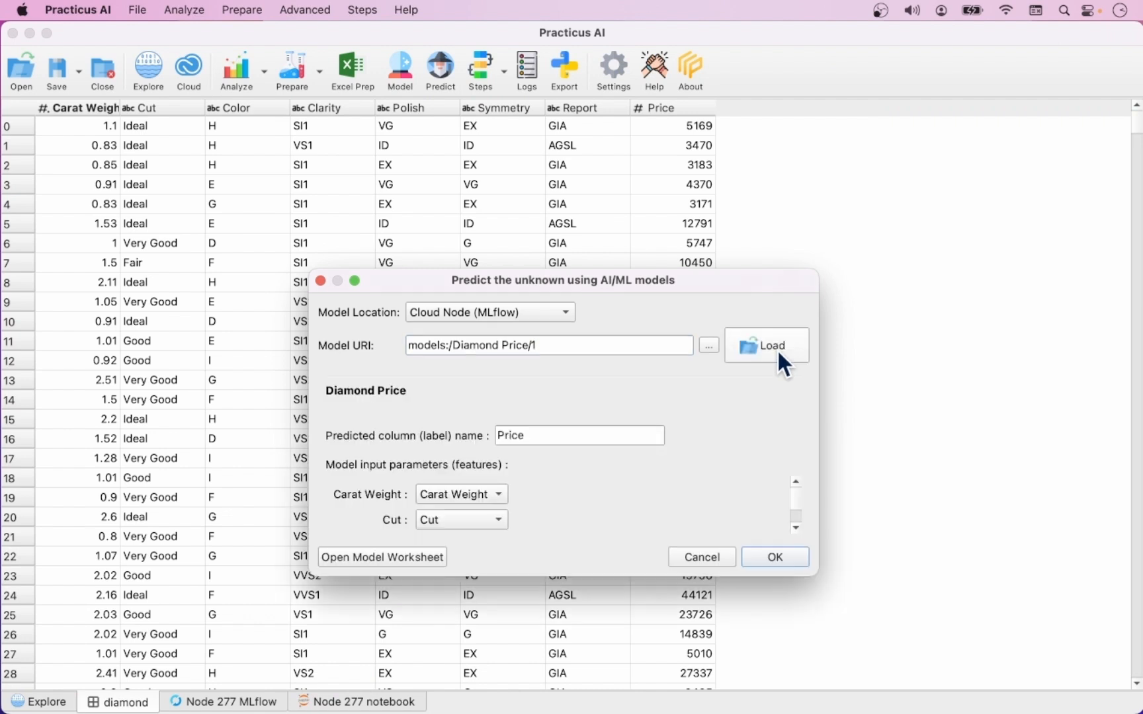
left_click_drag(712, 265, 723, 136)
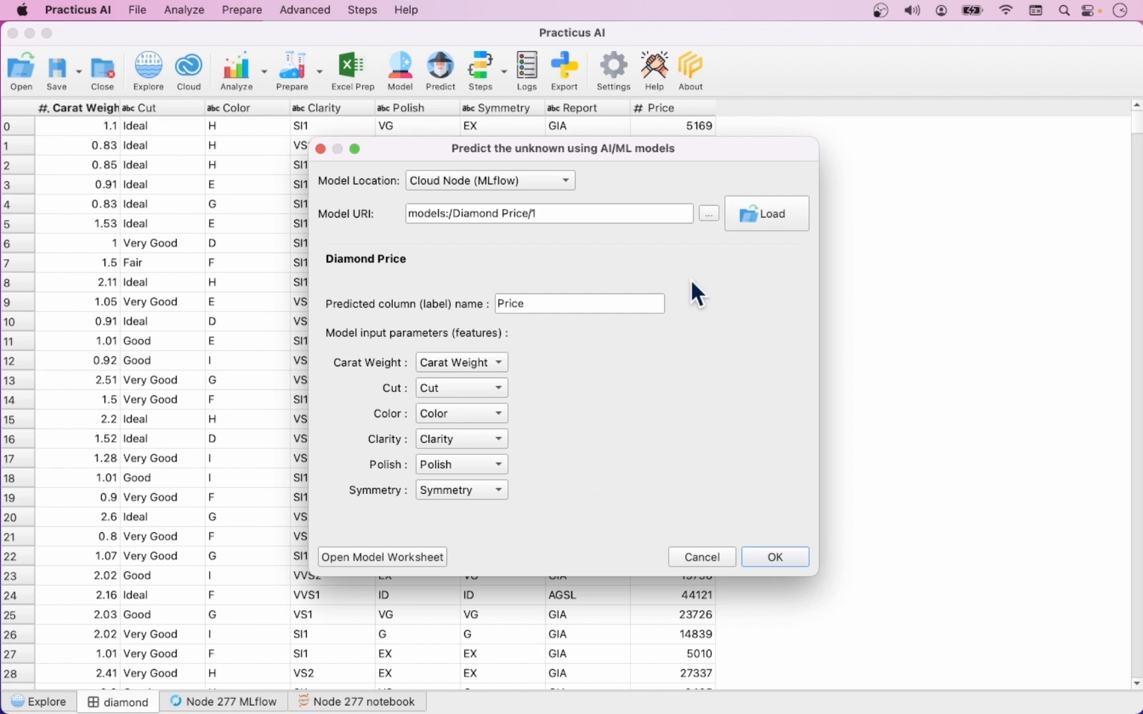
left_click(558, 295)
type("predicted")
left_click(780, 557)
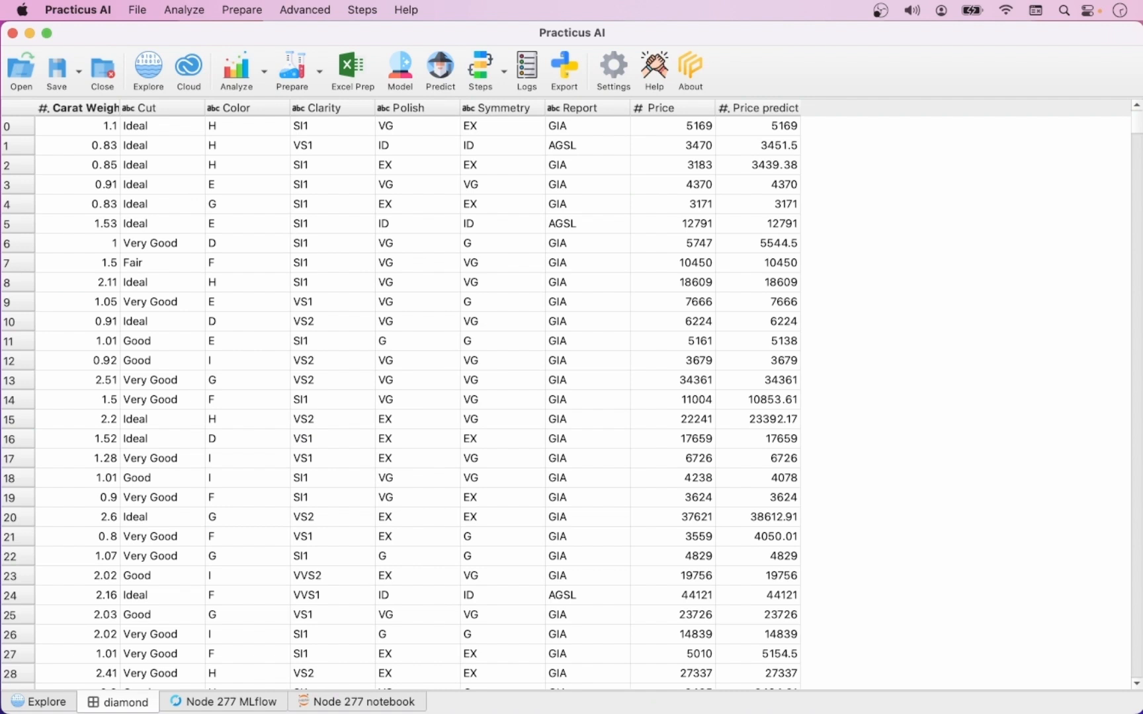
Step: Examine the parameters and metrics of the Extra Trees Regressor run in Node 277 MLflow
left_click(263, 706)
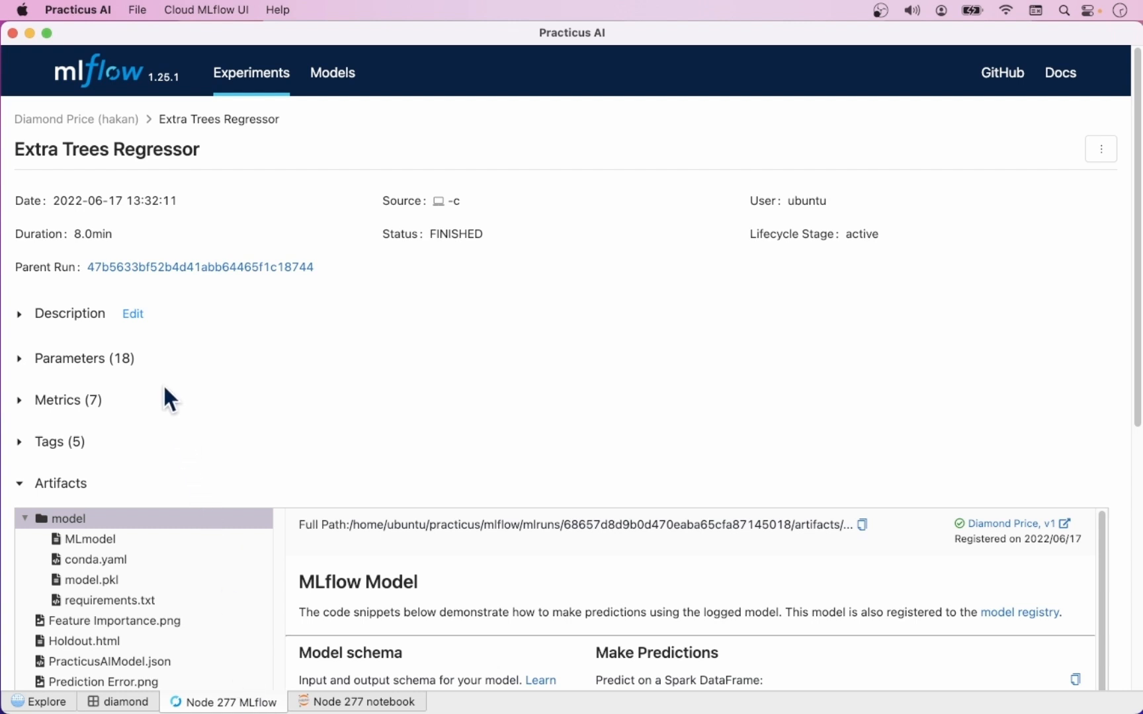
left_click(69, 362)
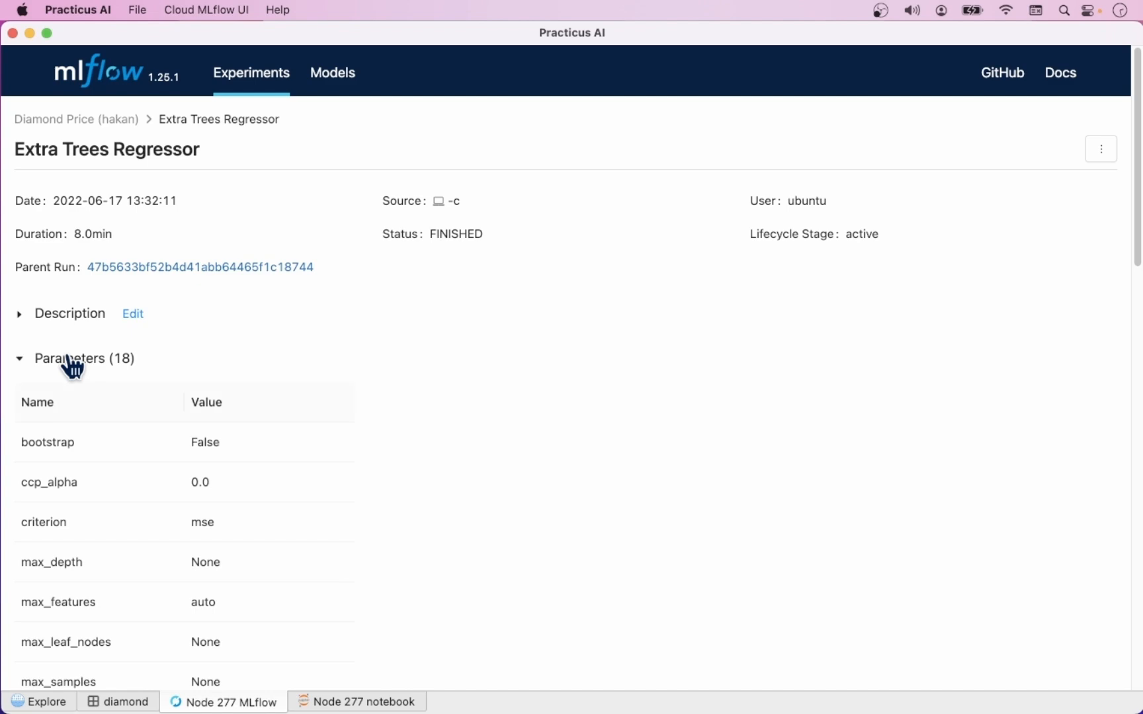
left_click(70, 361)
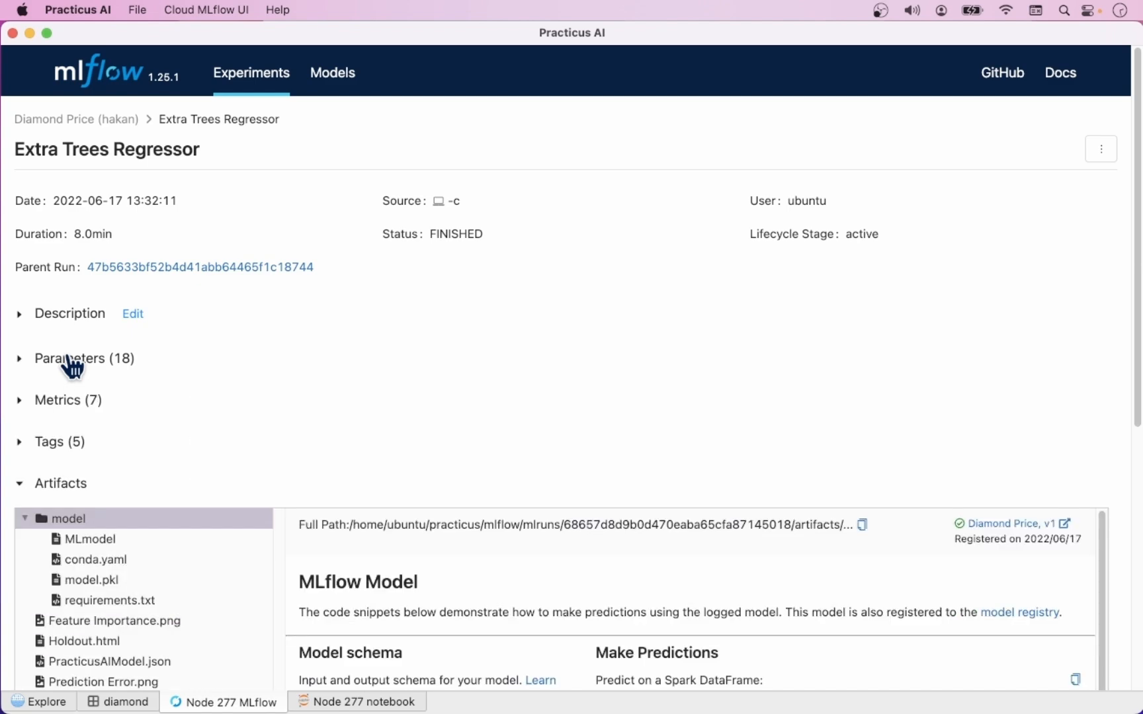
left_click(65, 410)
scroll(67, 417, "down", 2)
scroll(65, 421, "up", 2)
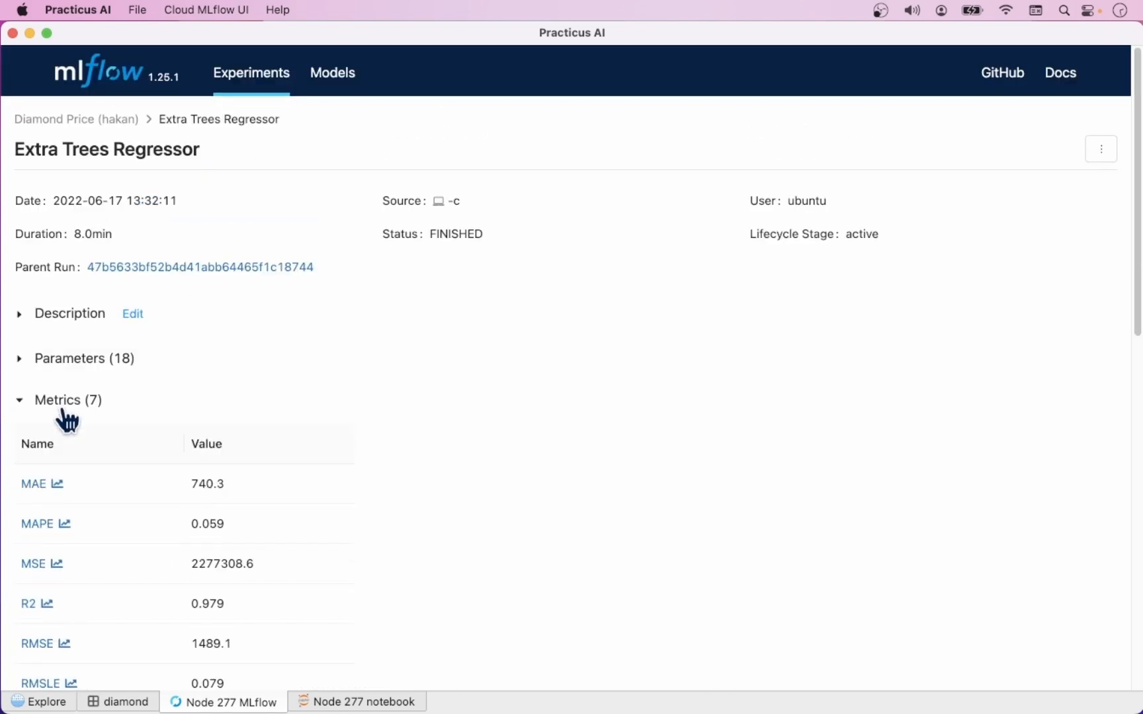
left_click(66, 402)
Step: View the run's Feature Importance.png, Prediction Error.png and Residuals.png artifacts
scroll(85, 456, "down", 2)
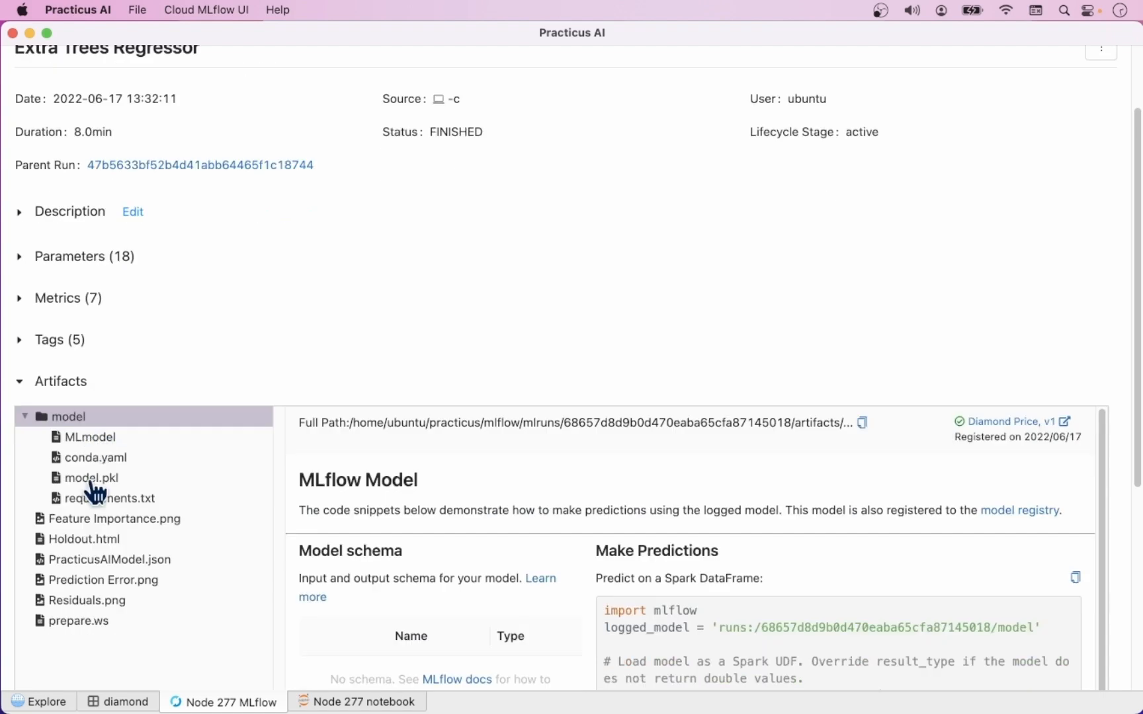
left_click(112, 523)
scroll(198, 548, "down", 3)
left_click(119, 428)
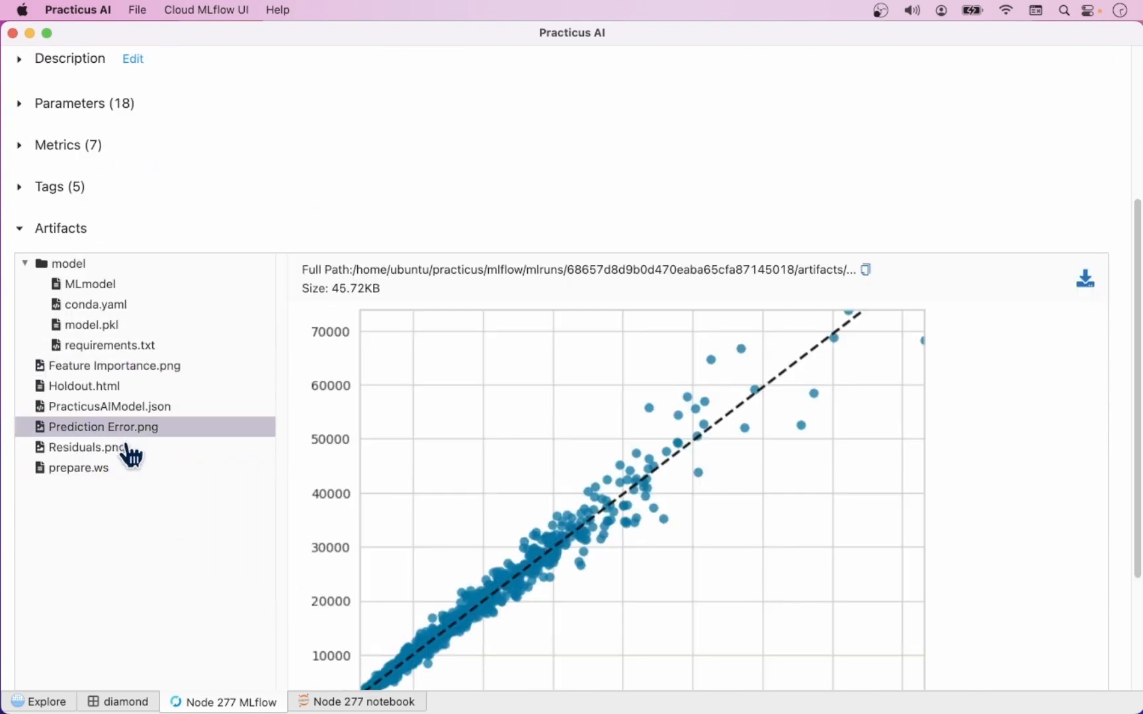
scroll(125, 471, "down", 2)
left_click(113, 351)
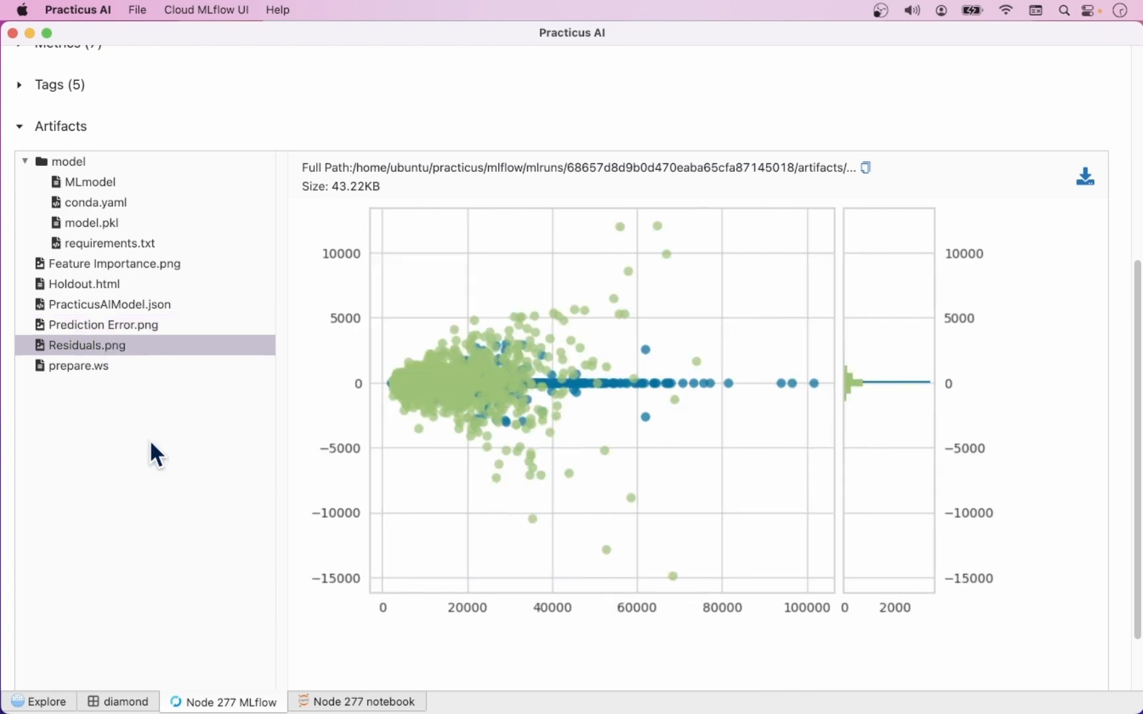
Step: Review the code of the generated Diamond Price notebook on Node 277
left_click(399, 702)
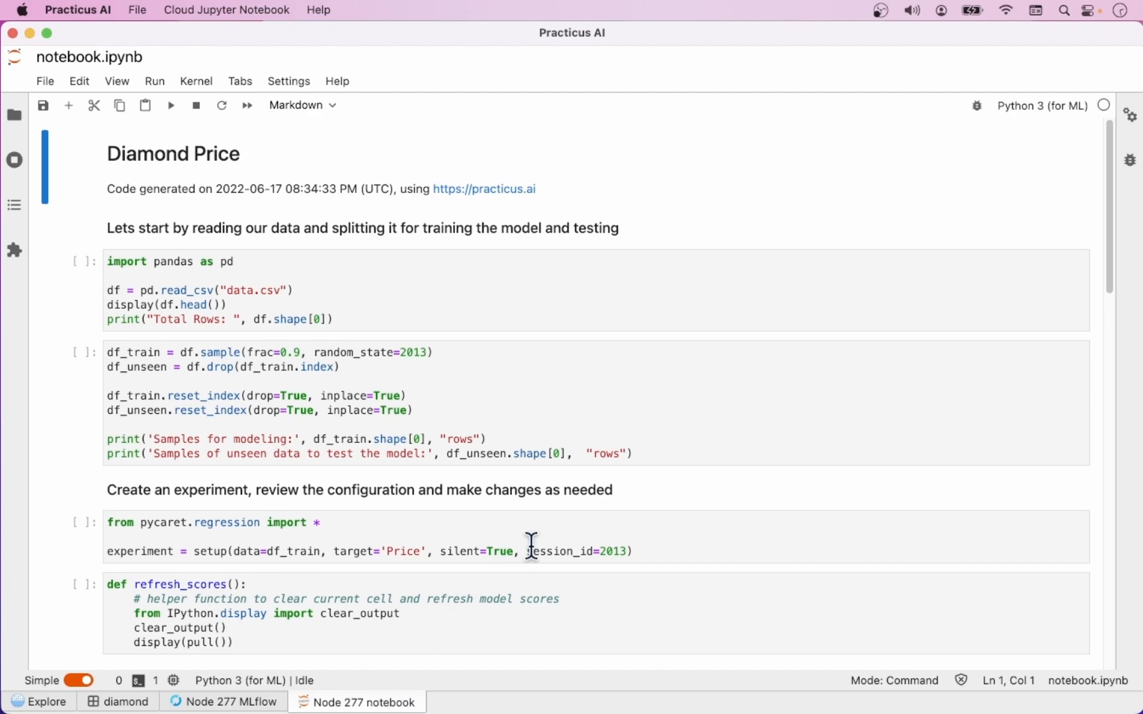
scroll(530, 545, "down", 5)
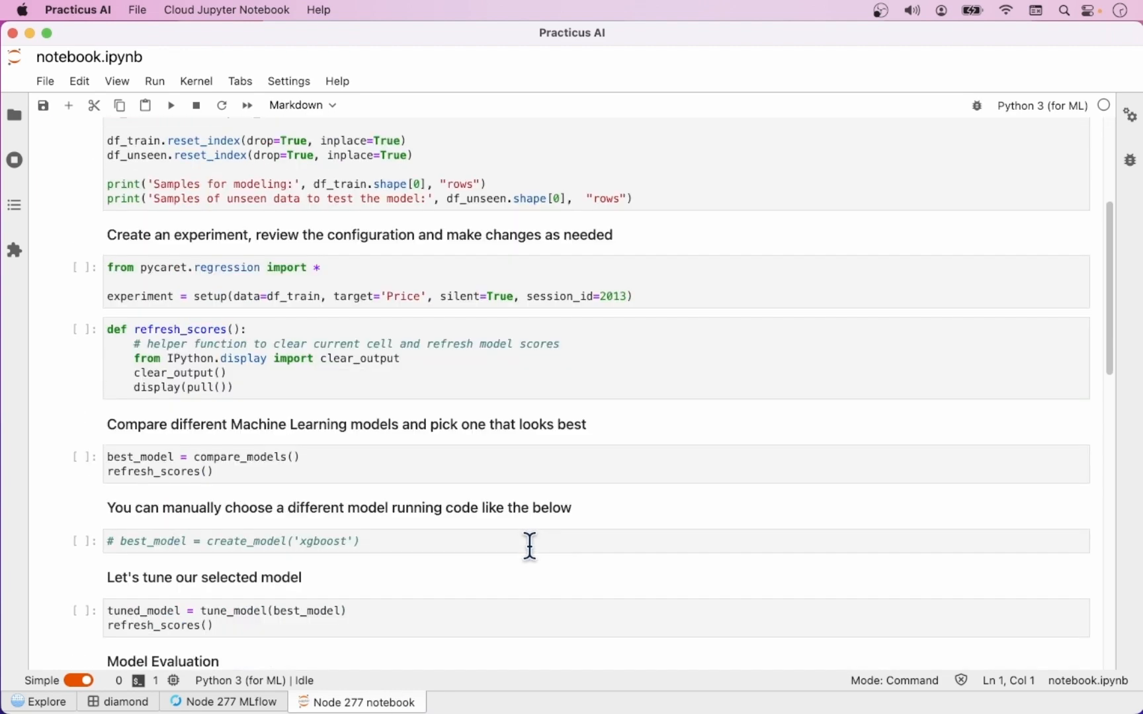
scroll(530, 545, "up", 5)
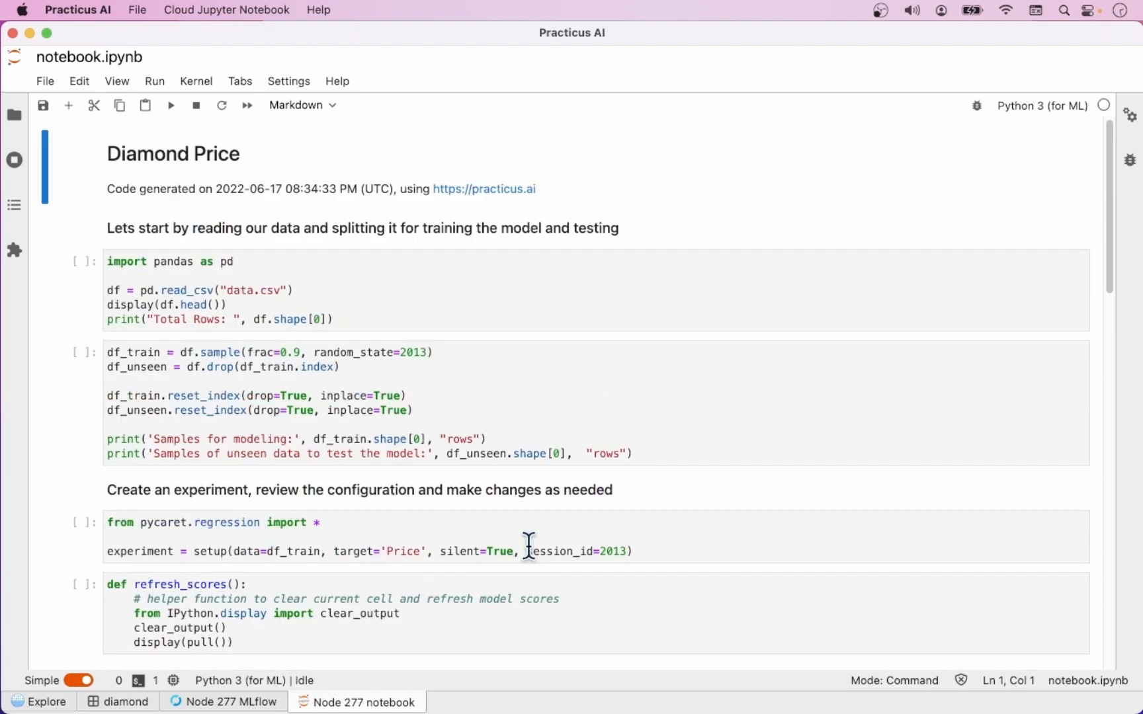